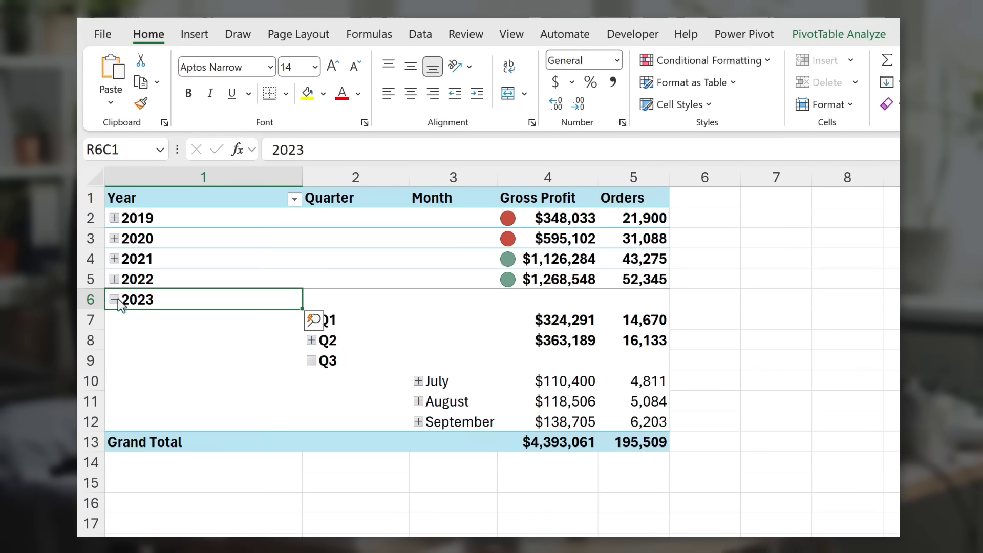
# Expand 2023's Q2 in the PivotTable to show its months
pyautogui.click(312, 341)
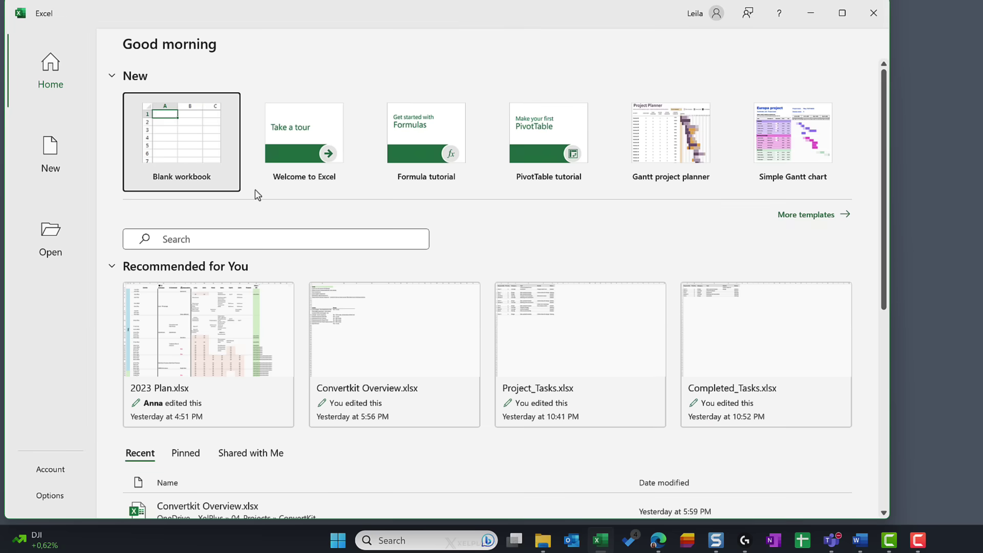
# Create blank workbook Book1, then glance at the Power BI sales report in the browser
pyautogui.click(186, 151)
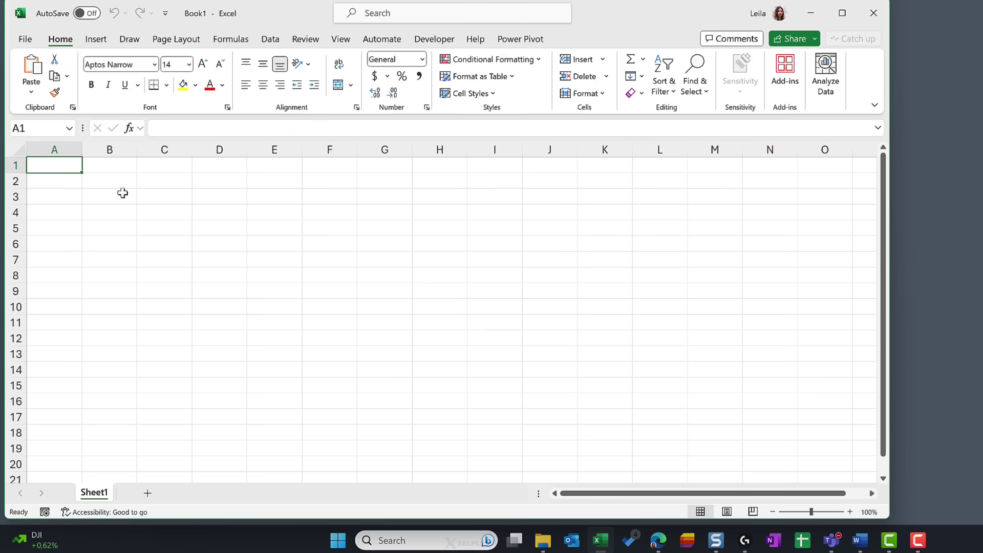
pyautogui.click(657, 540)
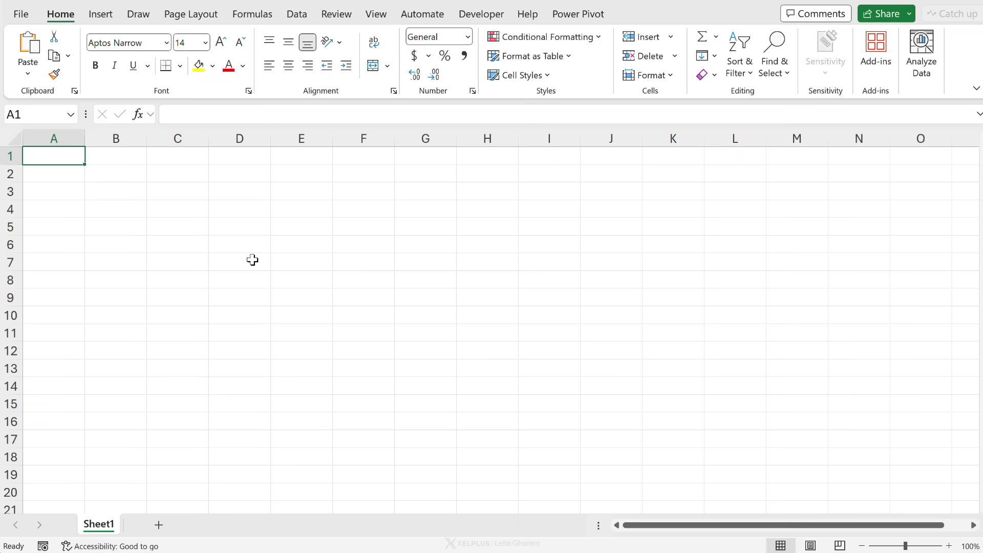
# Import from Power BI and search datasets for '2023' to find HQ Final Report 2023
pyautogui.click(297, 14)
pyautogui.click(29, 71)
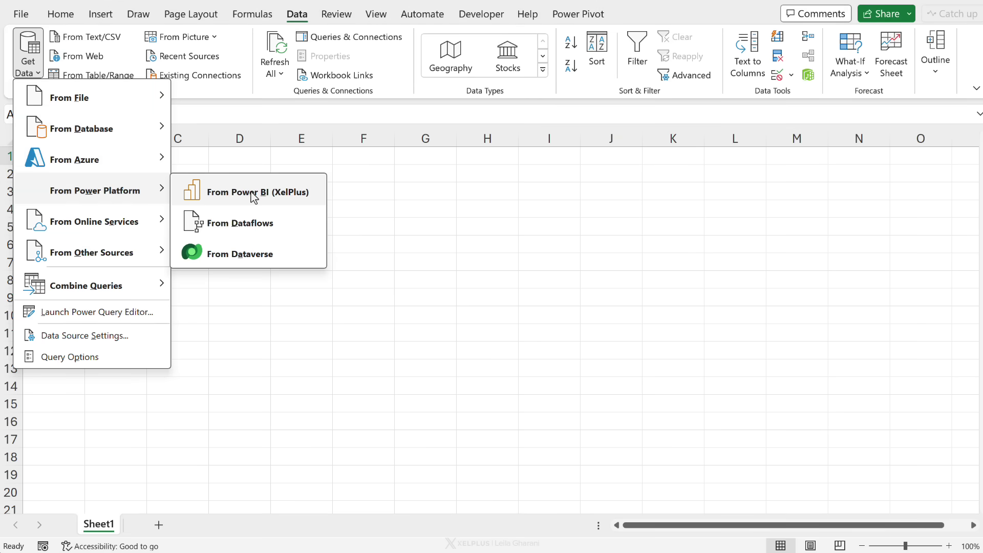
pyautogui.click(251, 196)
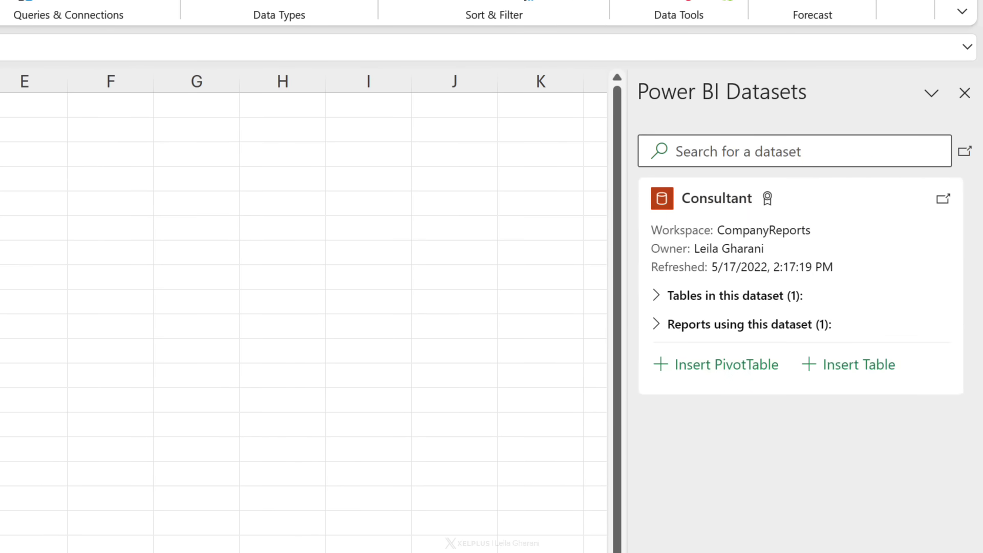
pyautogui.click(710, 153)
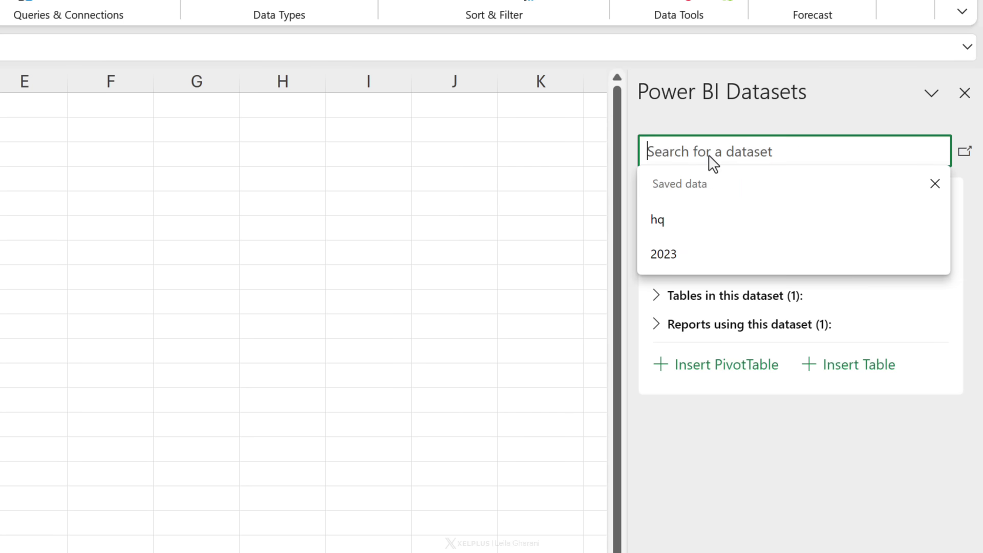
pyautogui.write('2023')
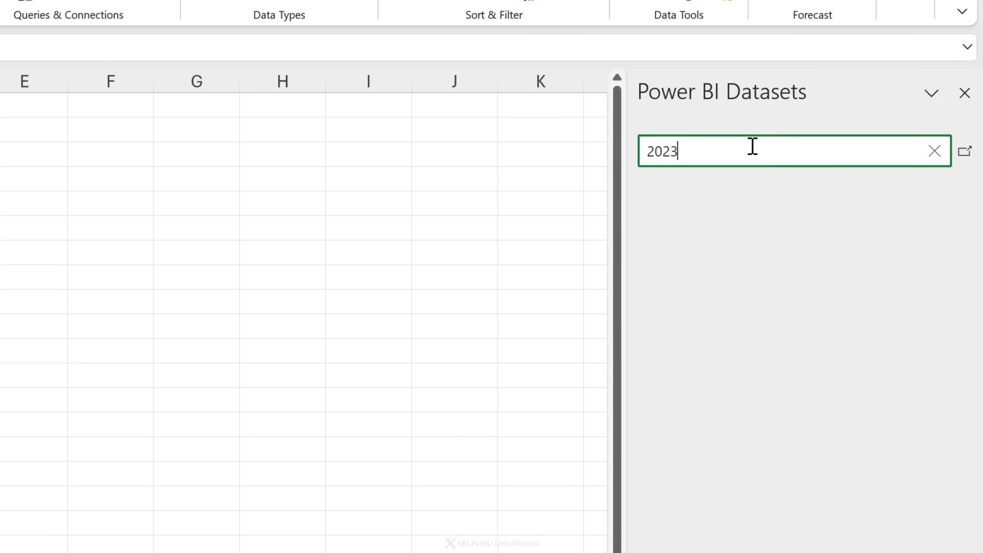
pyautogui.press('Return')
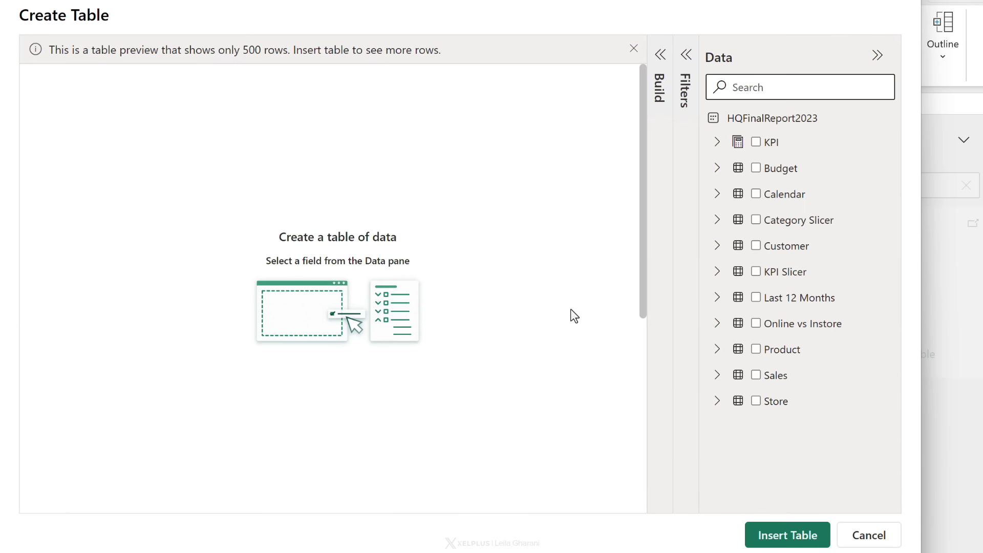
# Open Create Table for HQFinalReport2023 and briefly expand the KPI measures
pyautogui.click(778, 373)
pyautogui.click(718, 143)
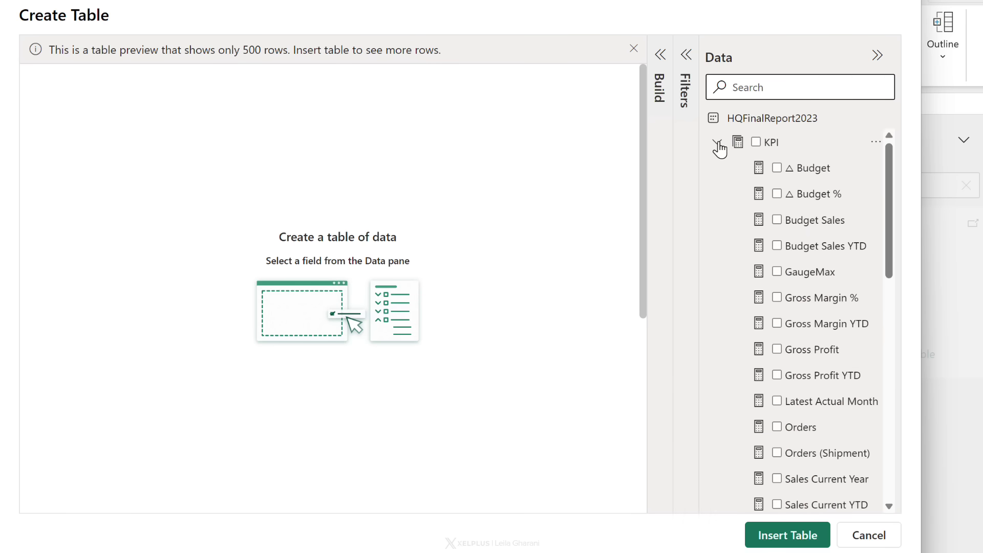
pyautogui.click(718, 145)
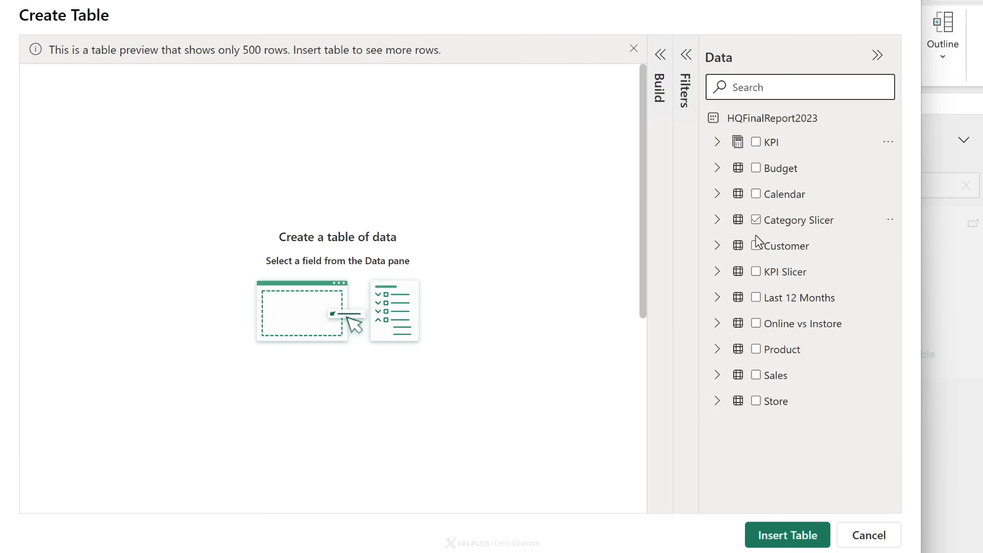
# Preview the whole Store table, then clear it and expand Store to list its fields
pyautogui.click(756, 402)
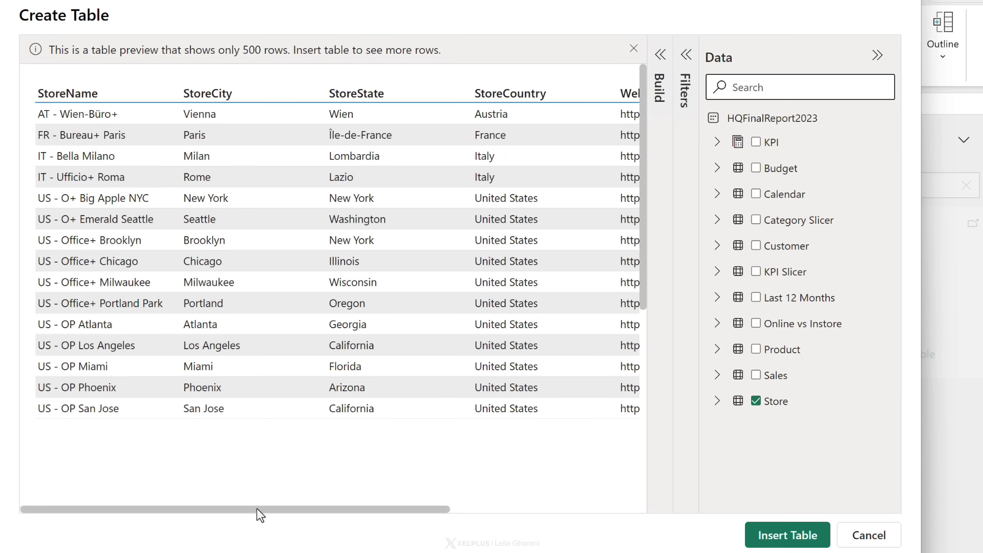
pyautogui.moveTo(256, 508)
pyautogui.mouseDown()
pyautogui.moveTo(503, 521)
pyautogui.moveTo(270, 509)
pyautogui.mouseUp()
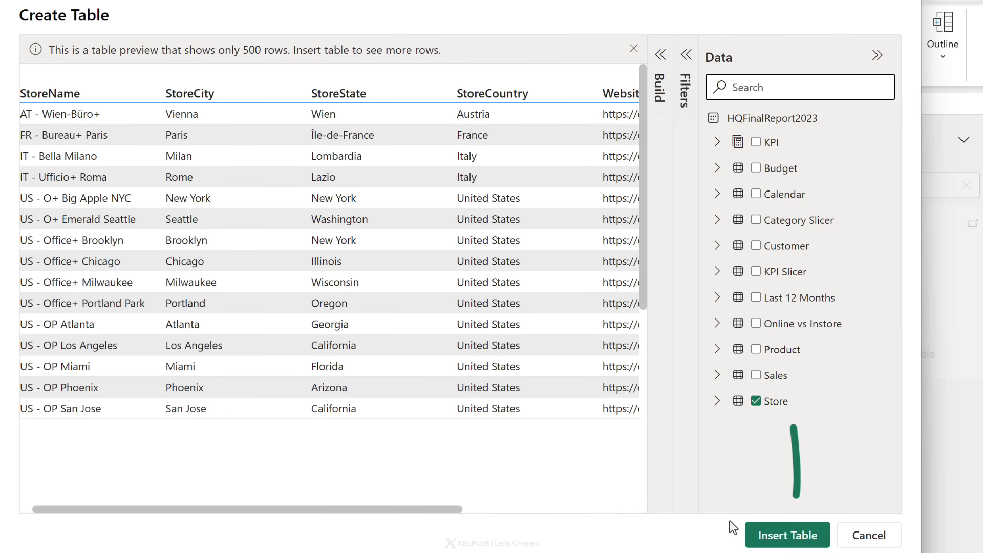
pyautogui.click(755, 401)
pyautogui.click(717, 402)
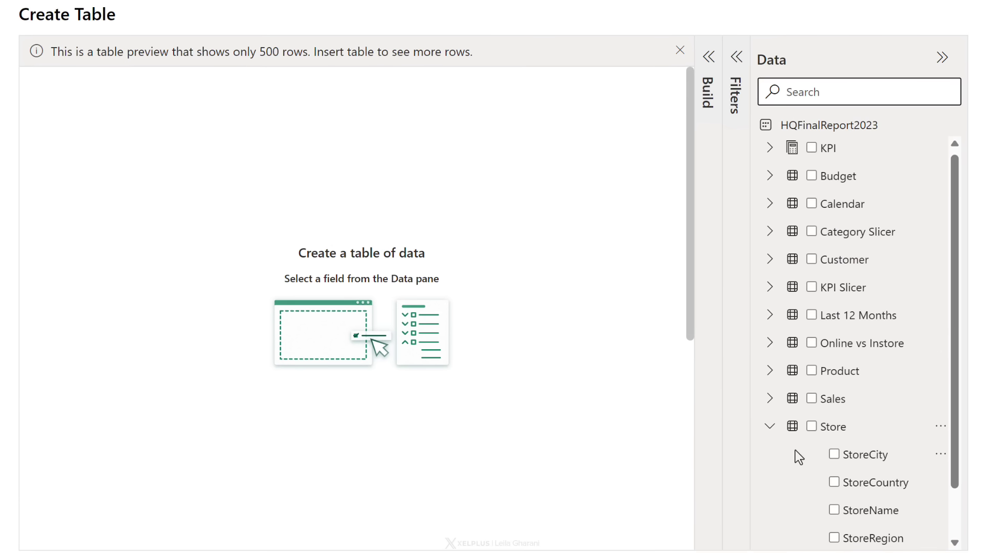
pyautogui.scroll(-2, 795, 451)
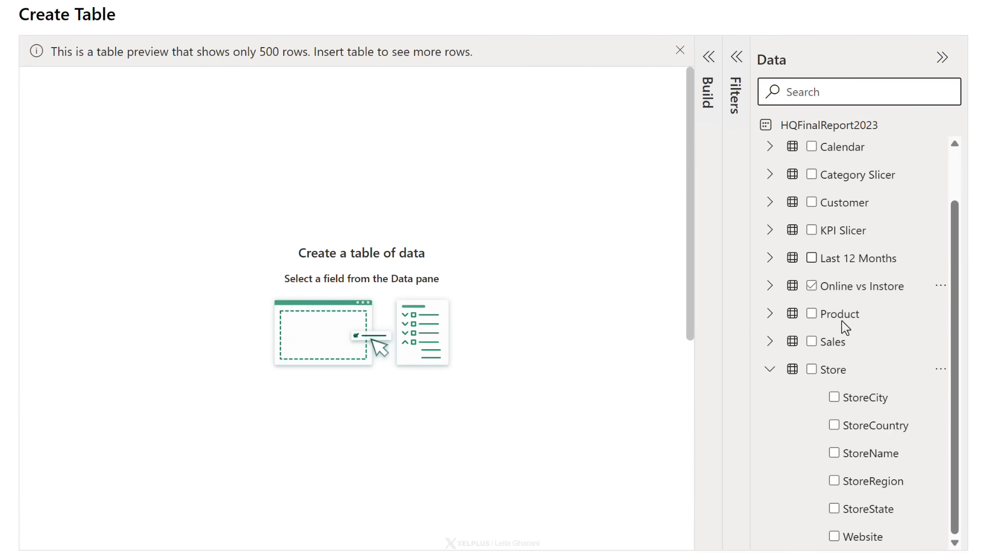
pyautogui.click(834, 481)
# Add the StoreName column to the table, after briefly trying StoreCountry
pyautogui.click(830, 434)
pyautogui.click(828, 435)
pyautogui.click(834, 455)
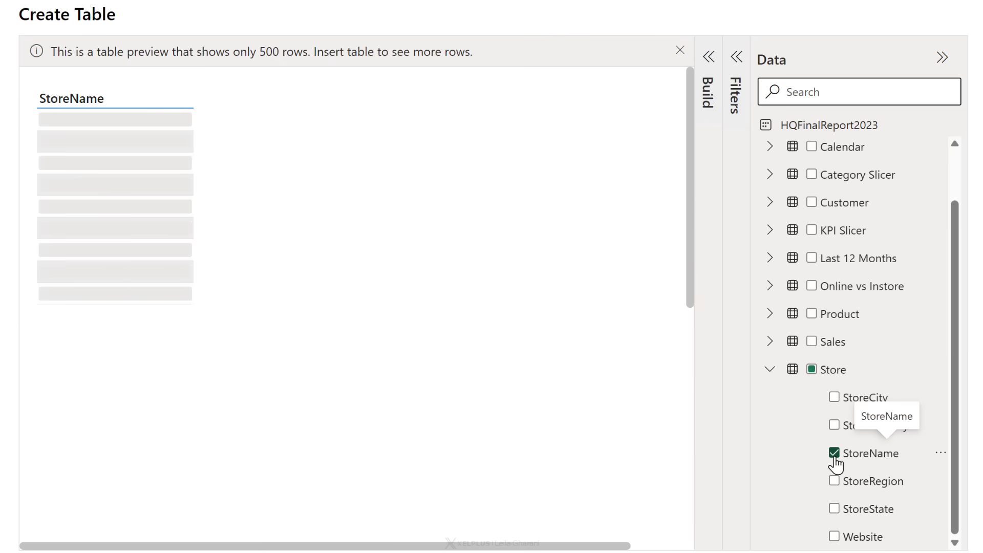
pyautogui.scroll(2, 780, 419)
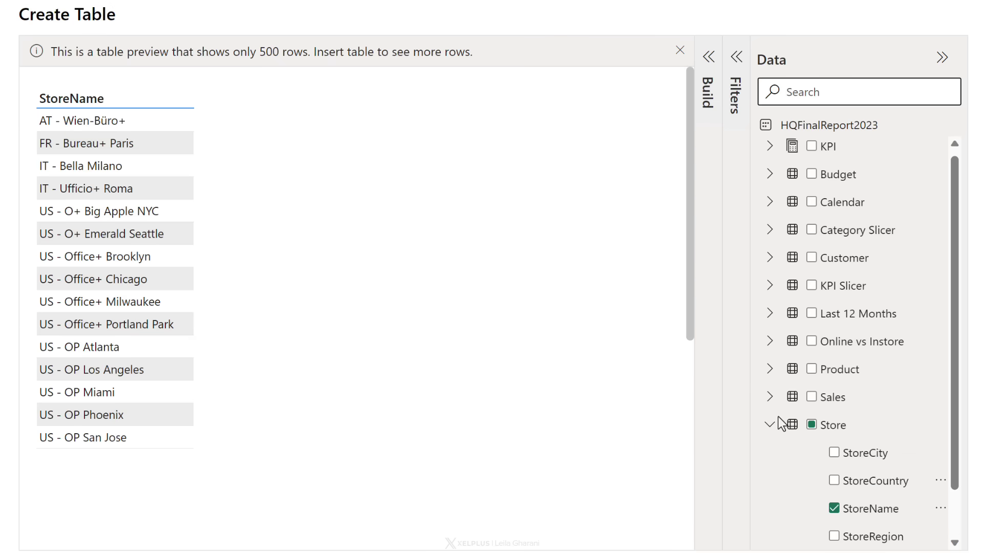
# Add KPI measures Sales Innovative, Sales Online and Total Sales as columns
pyautogui.click(769, 151)
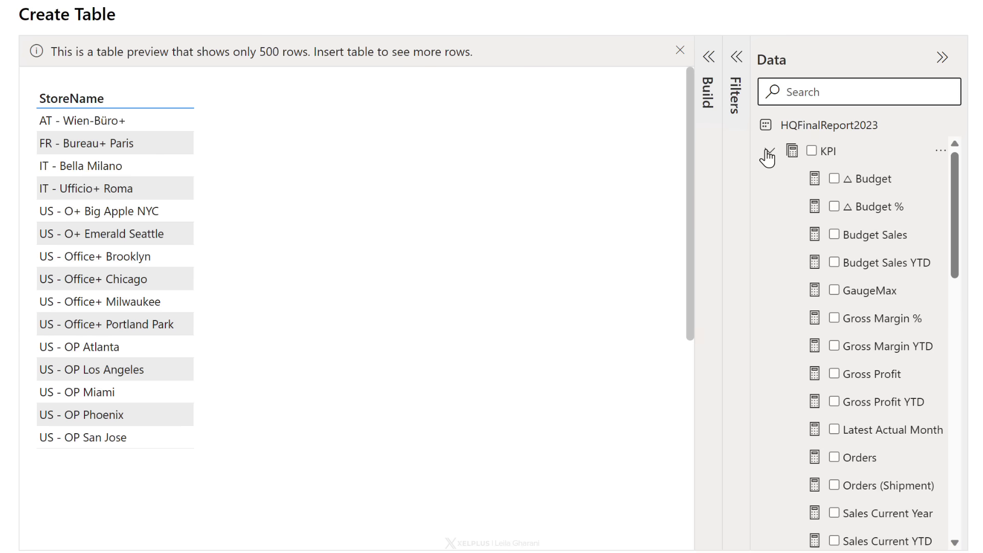
pyautogui.scroll(-2, 817, 271)
pyautogui.scroll(-3, 817, 307)
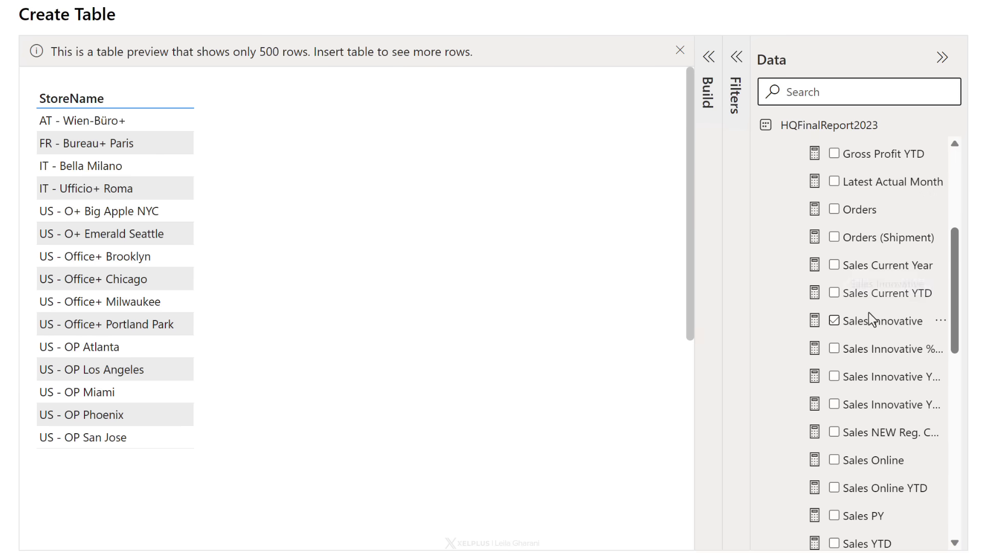
pyautogui.click(860, 322)
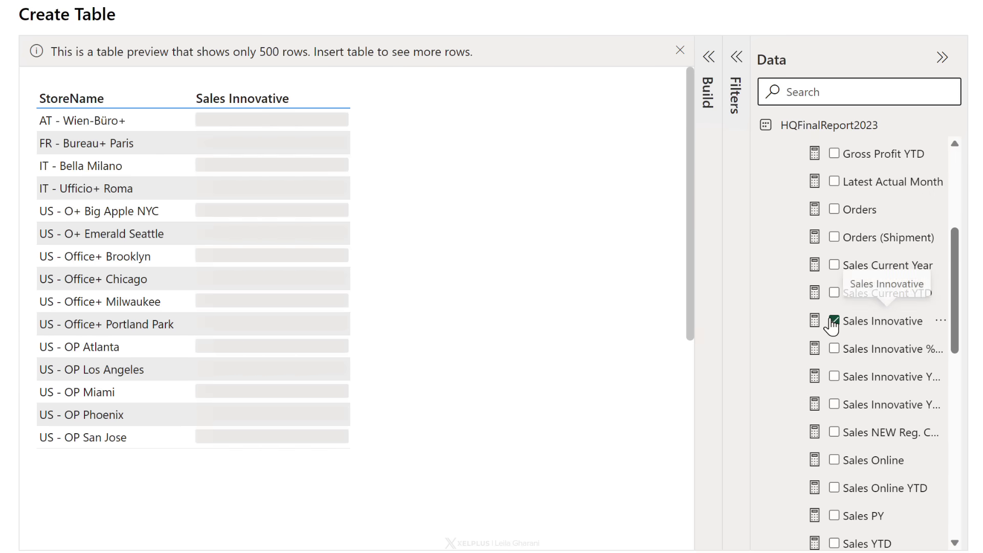
pyautogui.click(834, 460)
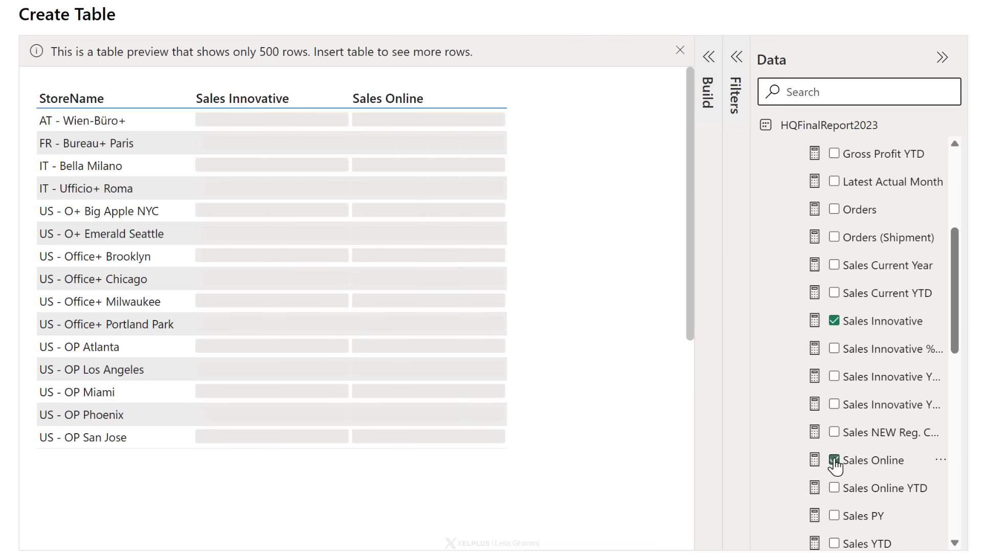
pyautogui.scroll(-2, 833, 461)
pyautogui.scroll(-2, 809, 417)
pyautogui.click(834, 407)
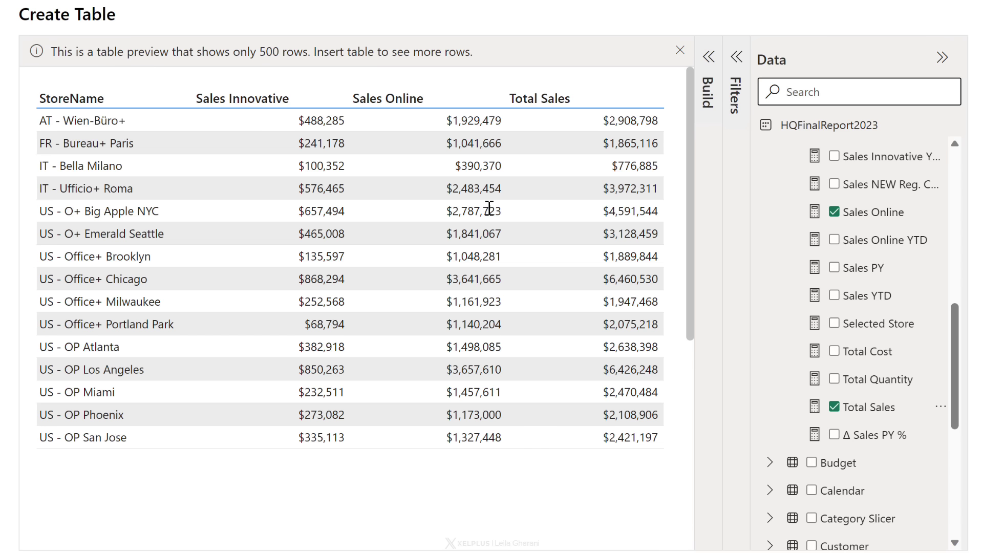
# Reorder the values to StoreName, Total Sales, Sales Online, Sales Innovative
pyautogui.click(700, 66)
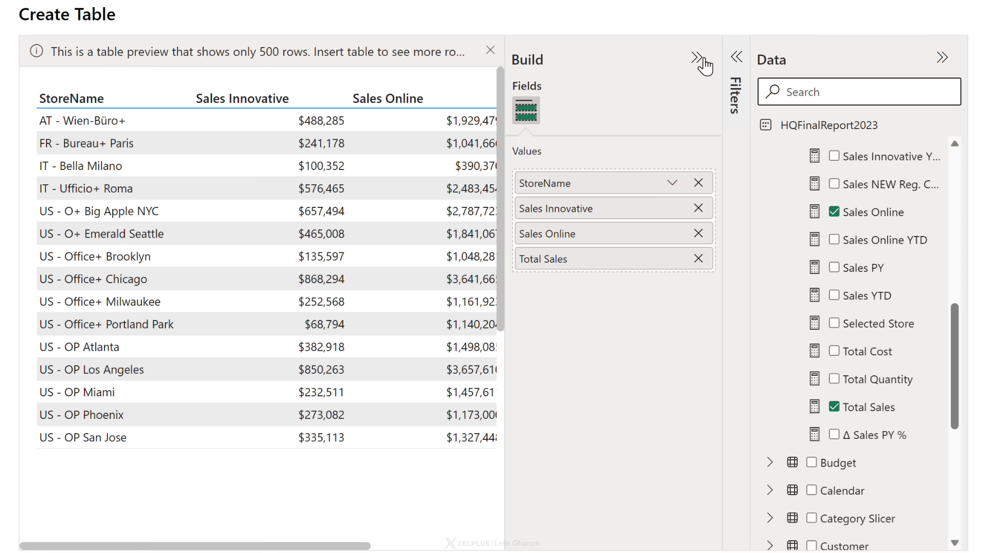
pyautogui.moveTo(566, 262); pyautogui.dragTo(569, 205)
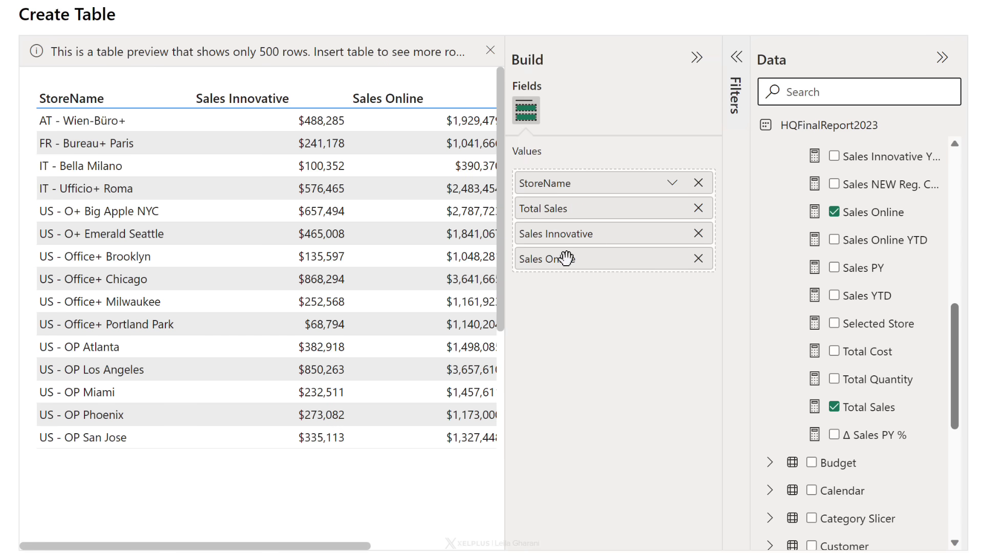
pyautogui.moveTo(565, 256); pyautogui.dragTo(572, 240)
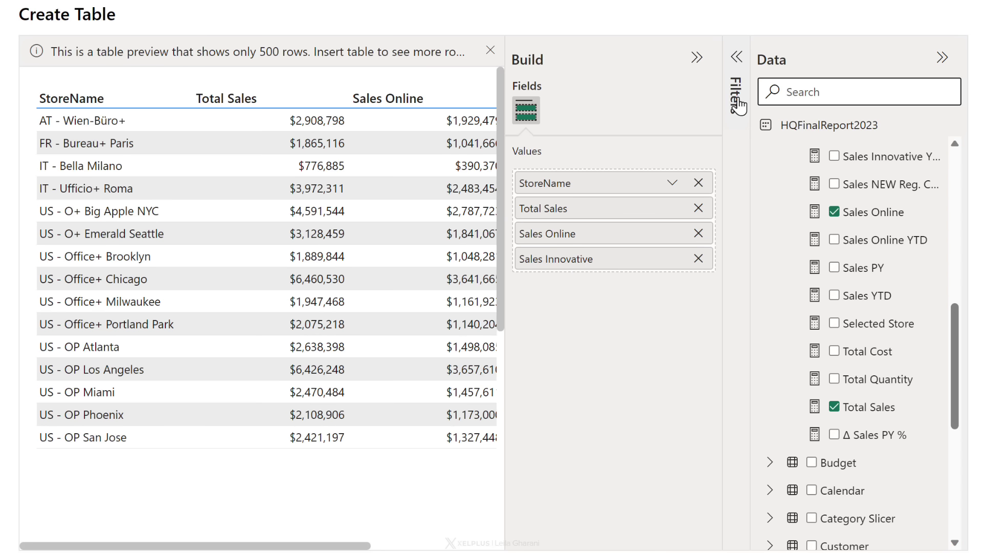
# Add a StoreCountry filter that keeps only United States stores
pyautogui.click(736, 77)
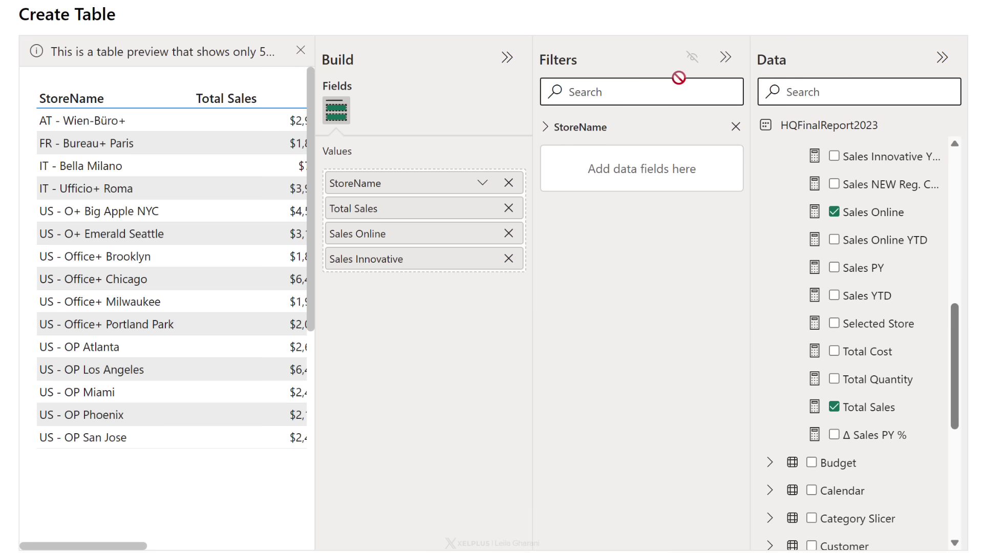
pyautogui.click(546, 127)
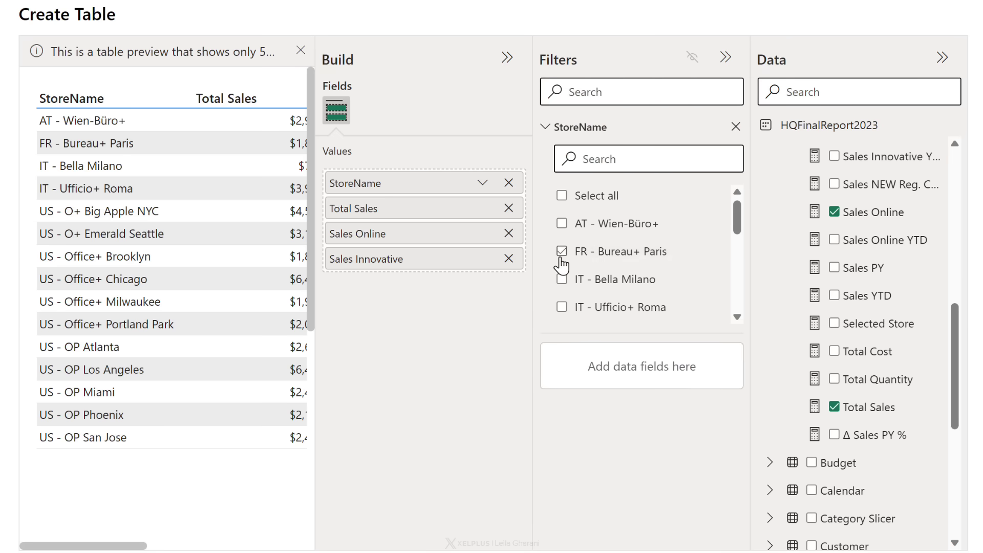
pyautogui.click(545, 127)
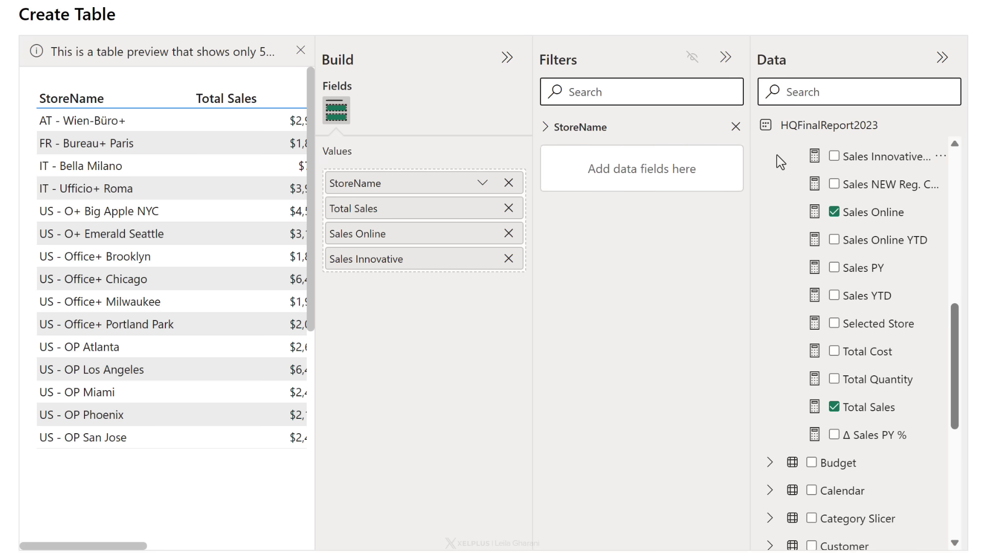
pyautogui.scroll(-5, 830, 306)
pyautogui.scroll(-2, 831, 306)
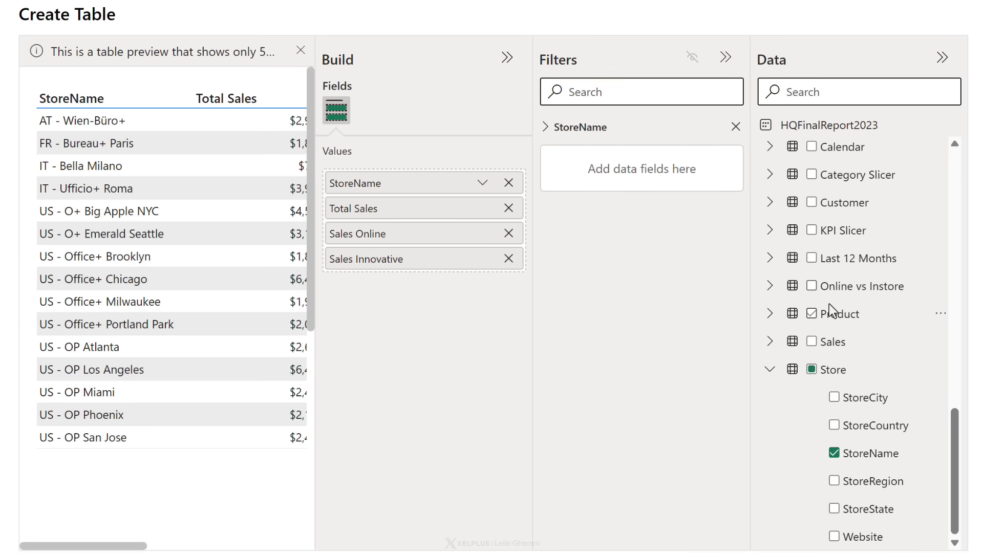
pyautogui.moveTo(875, 425)
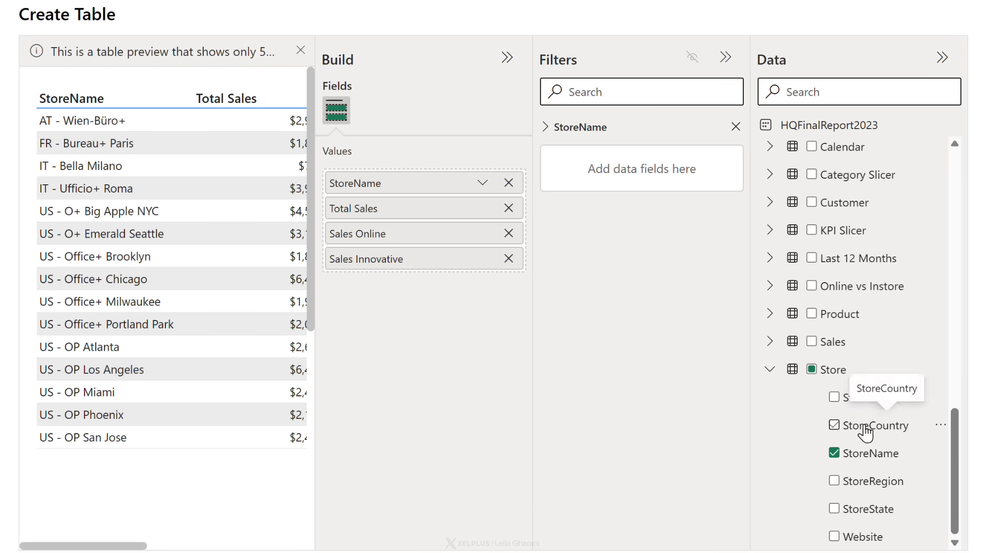
pyautogui.moveTo(865, 430); pyautogui.dragTo(633, 171)
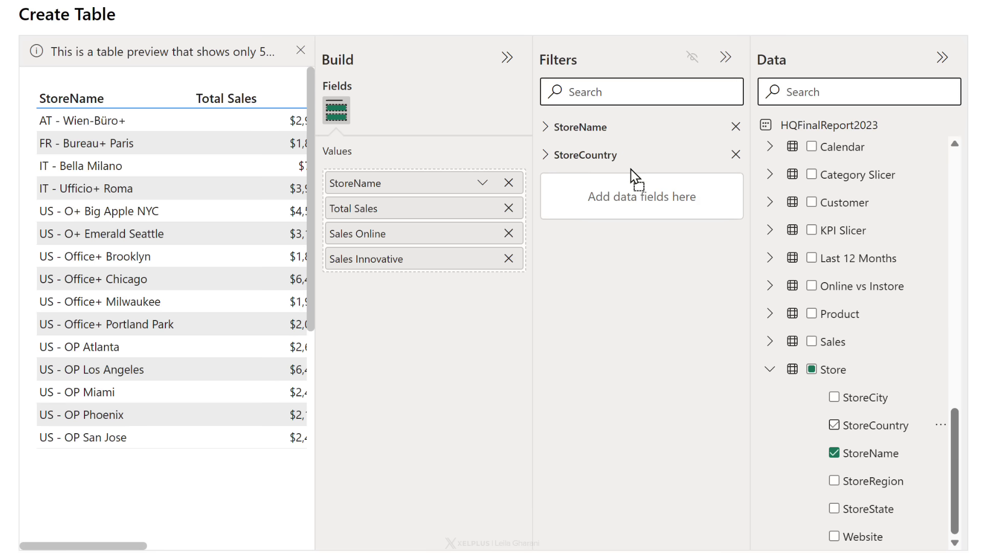
pyautogui.click(545, 155)
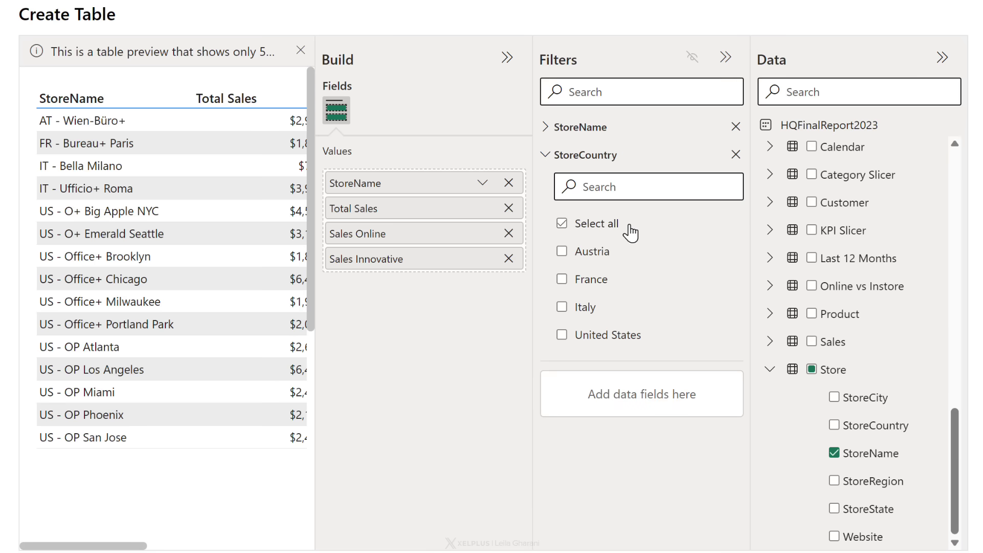
pyautogui.click(561, 335)
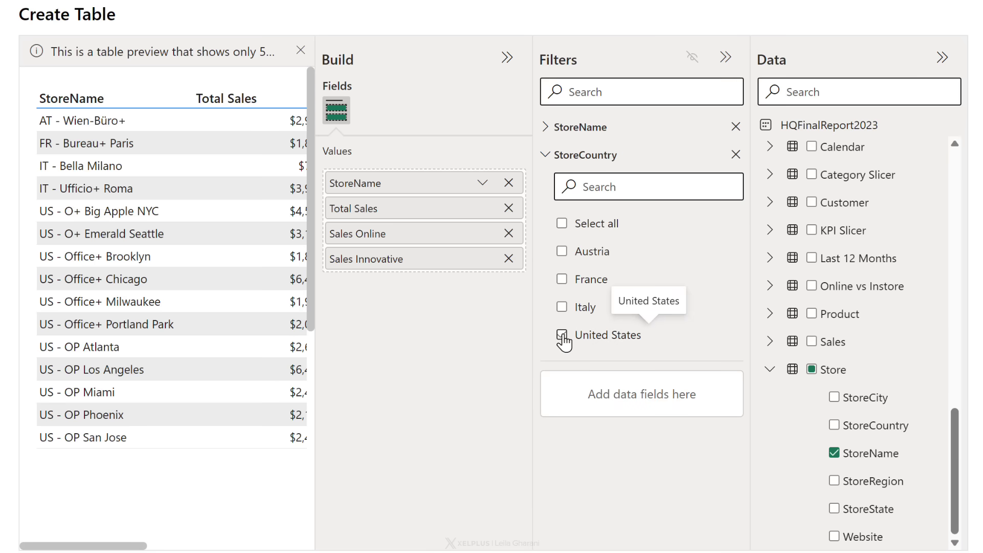
pyautogui.click(561, 336)
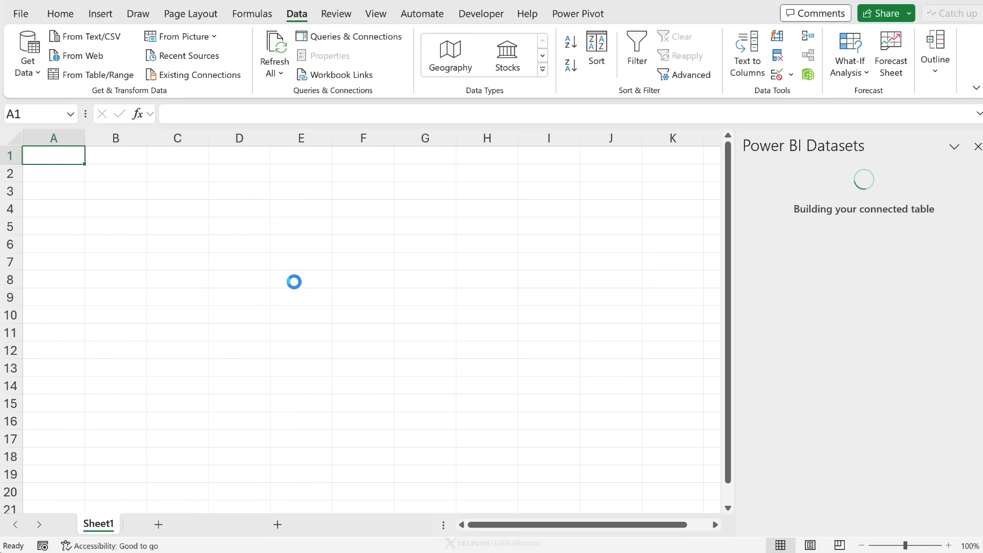
# Refresh the inserted US-store table from the Power BI dataset via cell B6
pyautogui.click(221, 245)
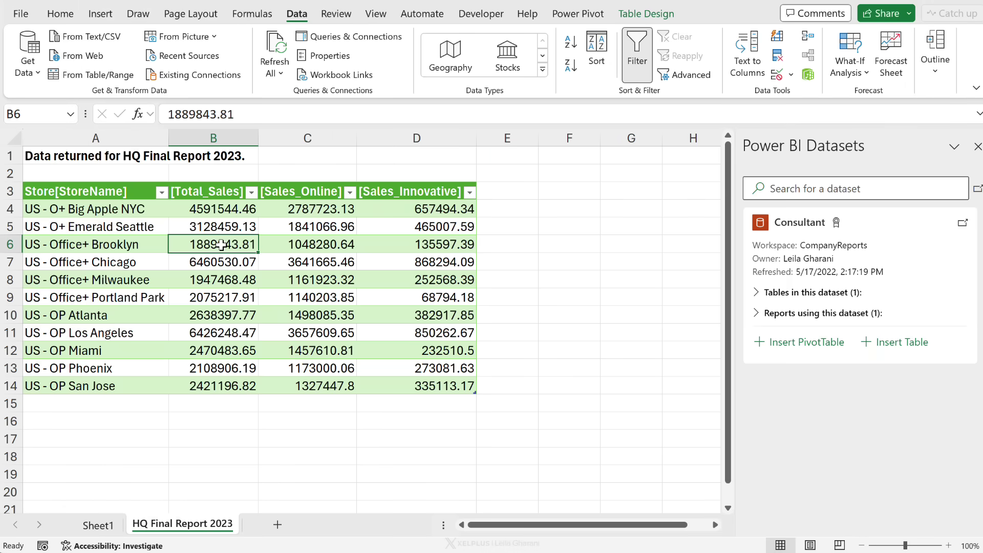
pyautogui.rightClick(221, 243)
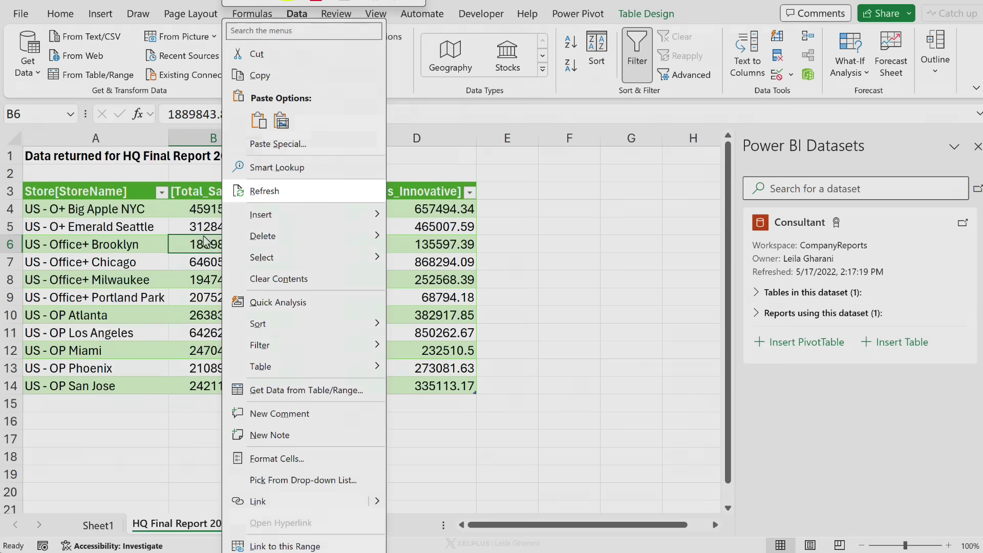
pyautogui.click(277, 201)
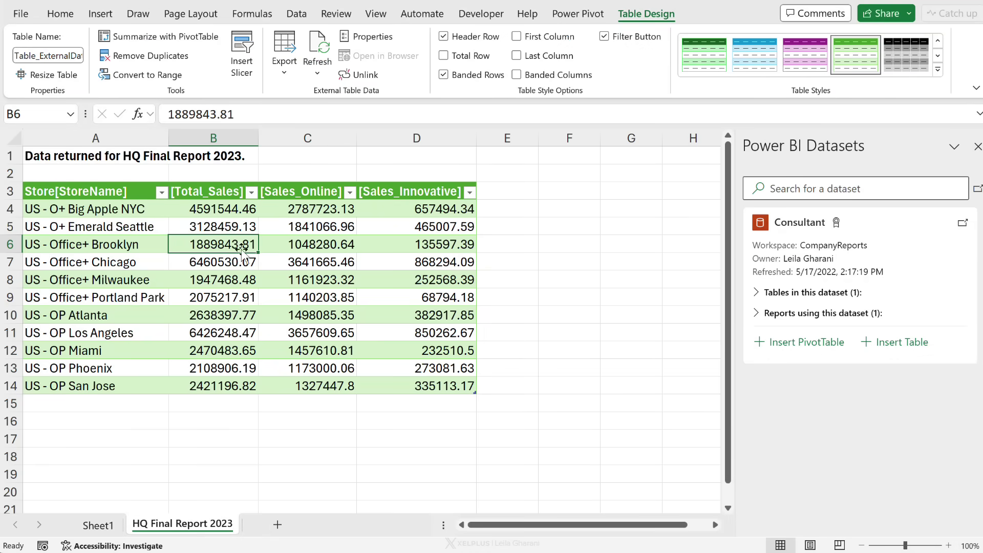
# Apply the plain Light table style and bold the header row A3:D3
pyautogui.click(940, 71)
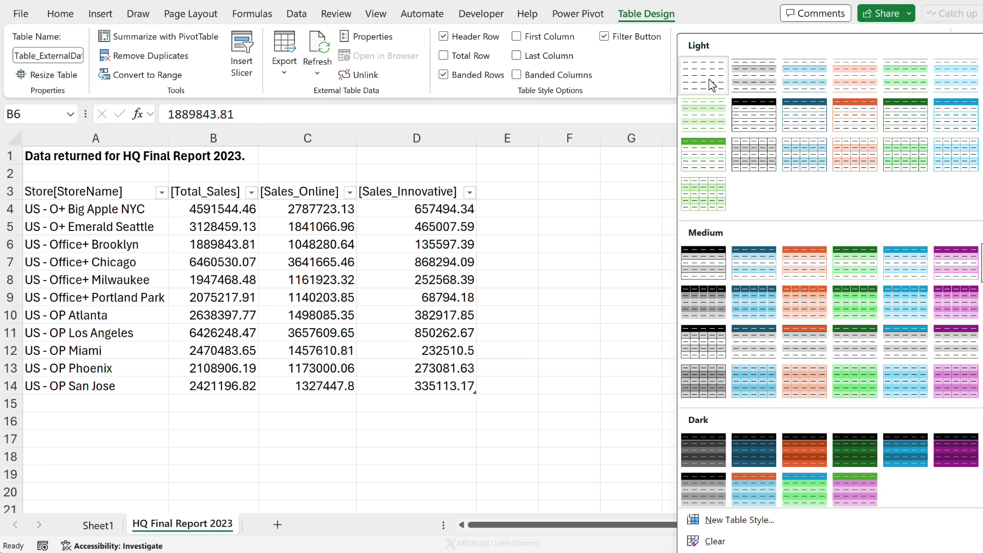
pyautogui.click(709, 83)
pyautogui.moveTo(77, 191); pyautogui.dragTo(399, 187)
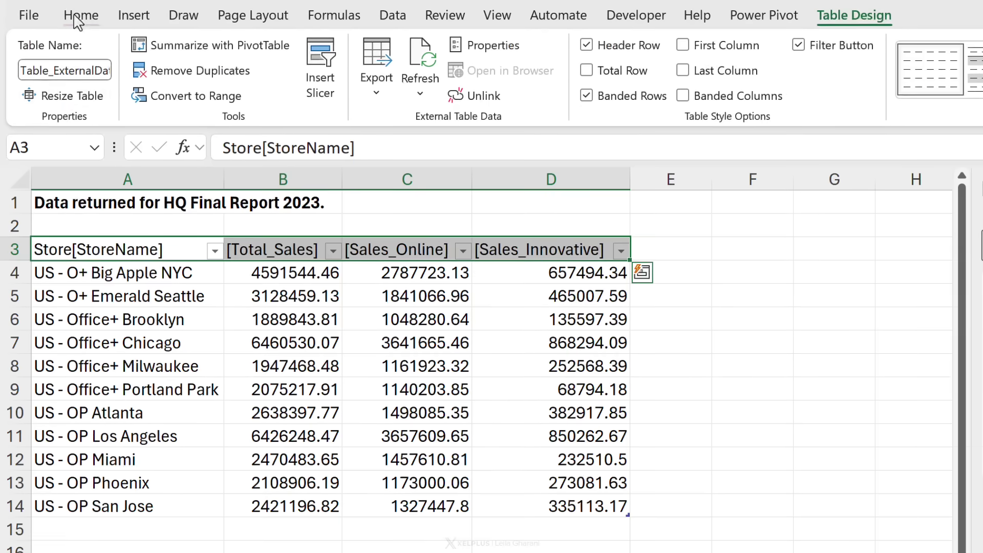
pyautogui.click(73, 15)
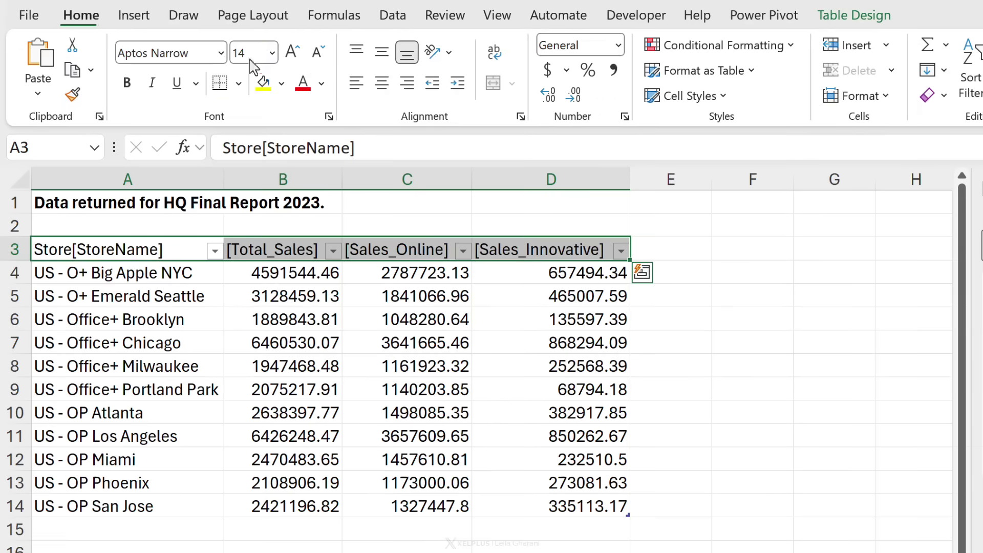
pyautogui.click(126, 83)
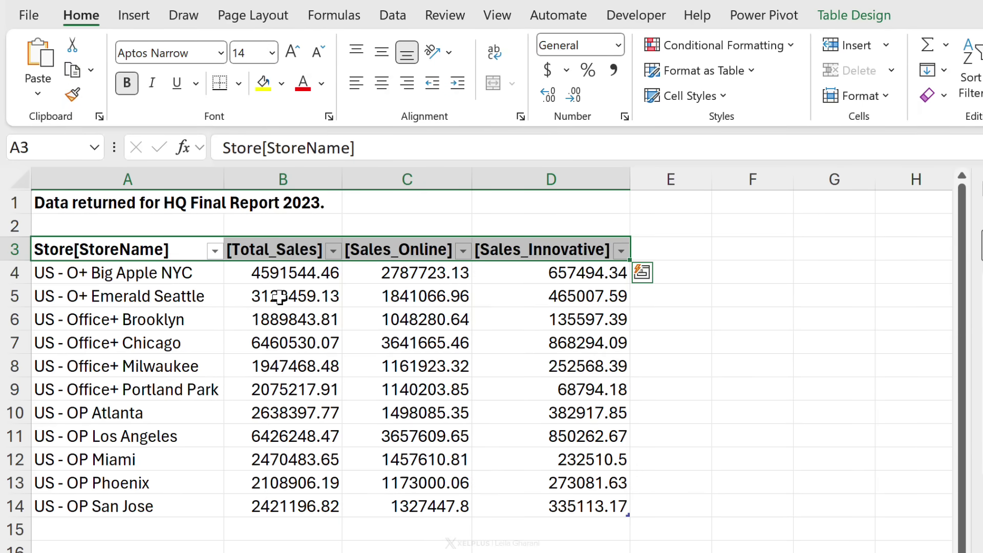
# Format the sales values B4:D14 as currency with no decimal places
pyautogui.click(271, 318)
pyautogui.moveTo(281, 236); pyautogui.dragTo(551, 236)
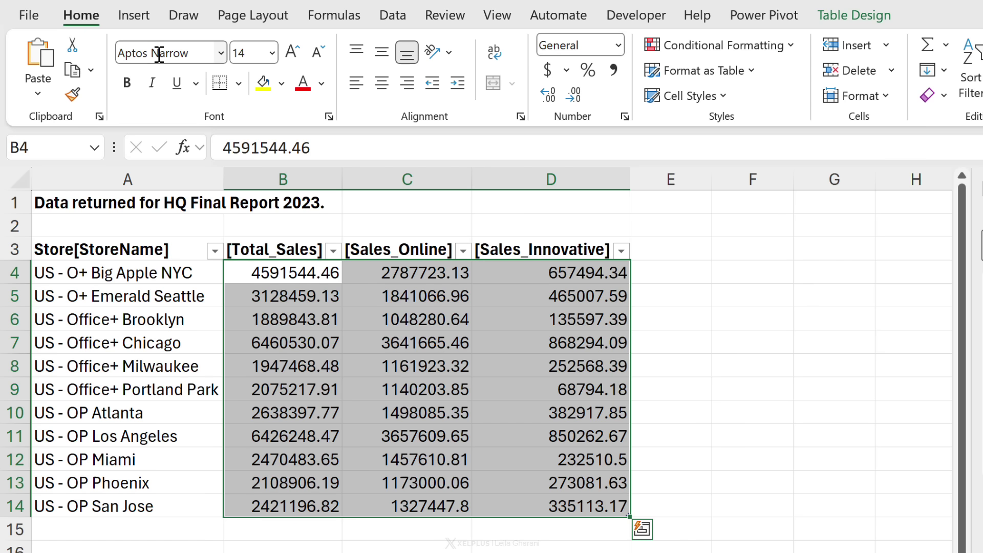
pyautogui.click(618, 46)
pyautogui.click(631, 182)
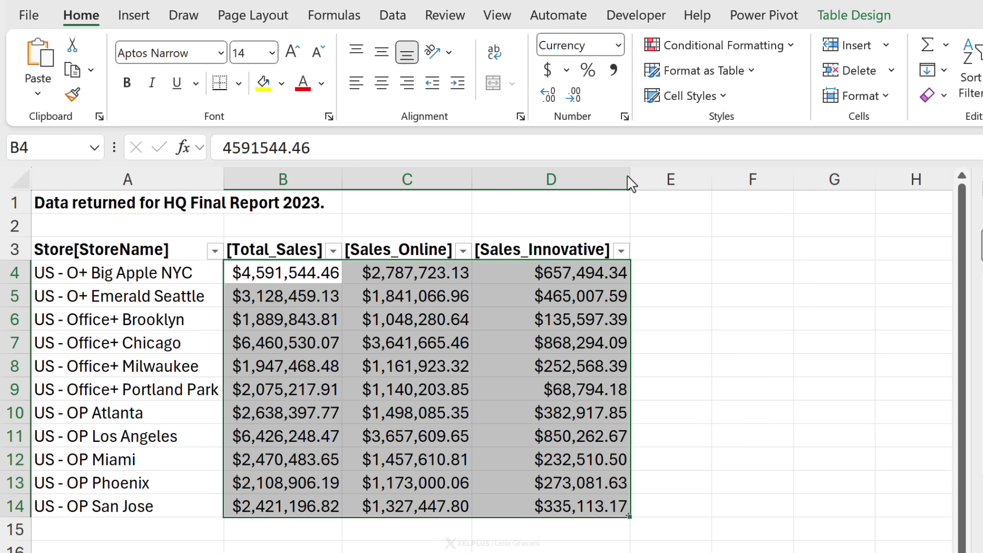
pyautogui.click(573, 96)
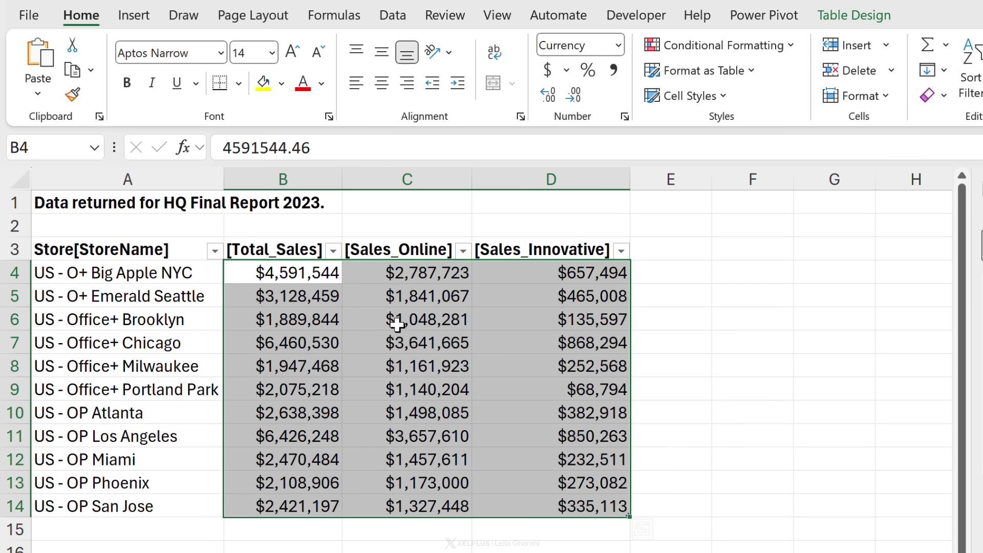
pyautogui.click(763, 274)
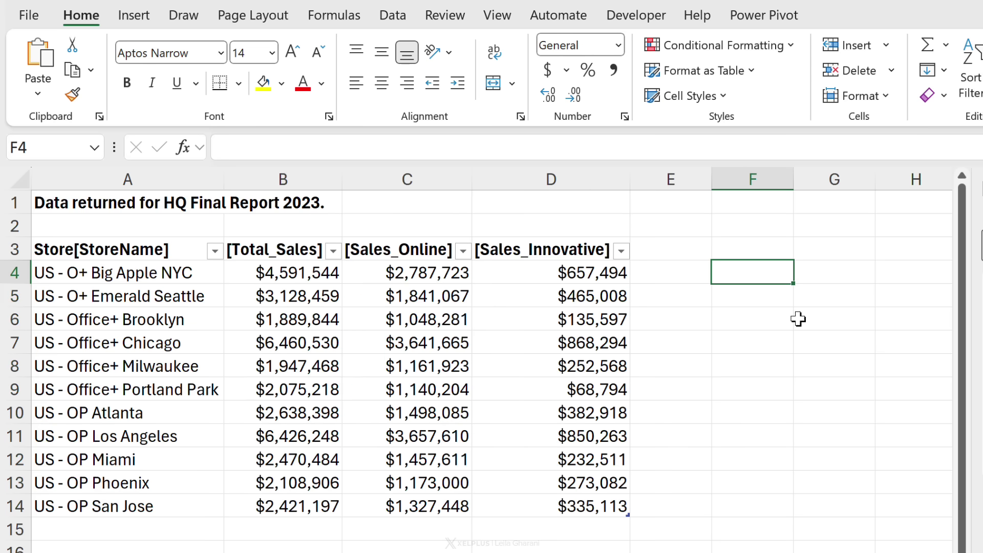
# Enter =C7+C10 in F4, summing two Sales_Online values to $5,139,751
pyautogui.write('=')
pyautogui.press('Left')
pyautogui.press('Left')
pyautogui.press('Left')
pyautogui.press('Down')
pyautogui.press('Down')
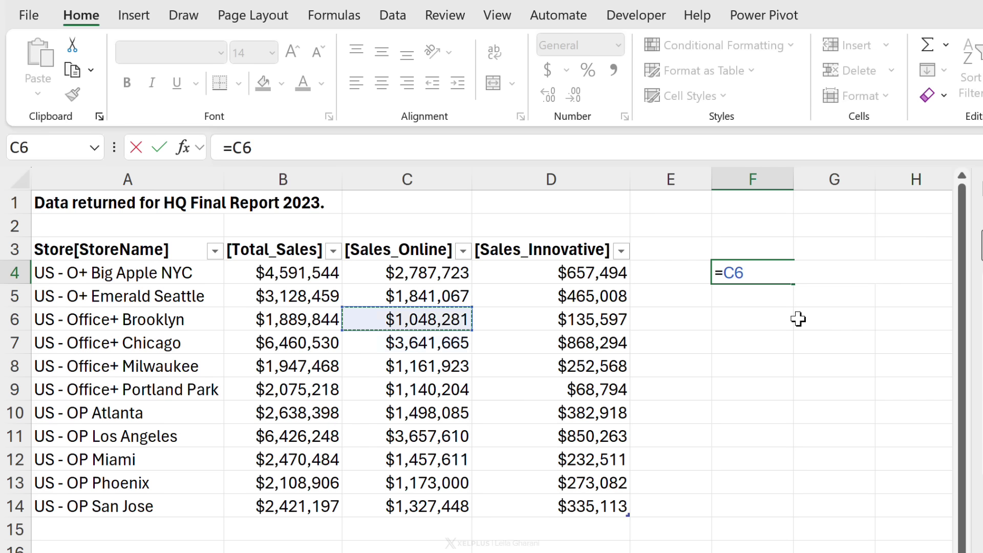
pyautogui.press('Down')
pyautogui.write('+')
pyautogui.press('Down')
pyautogui.press('Down')
pyautogui.press('Down')
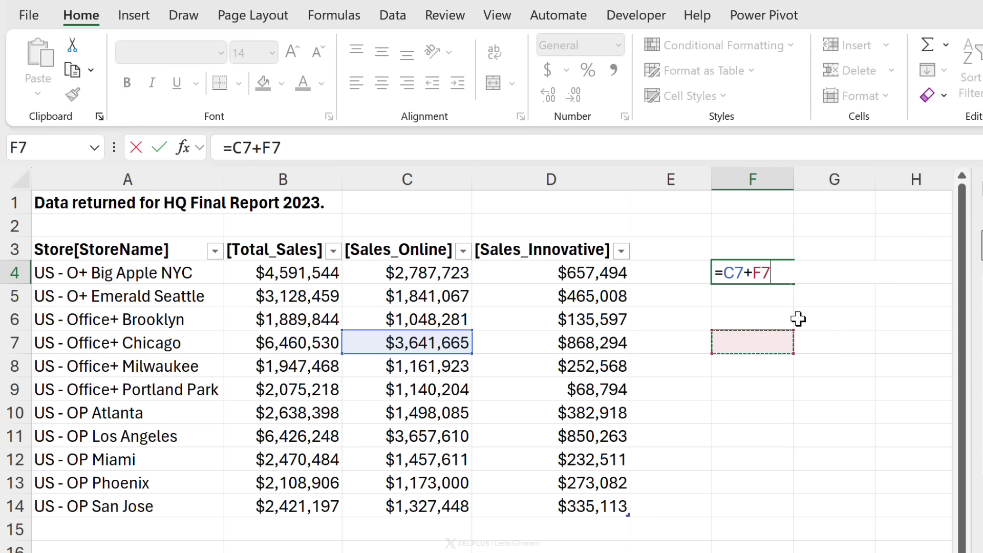
pyautogui.press('Down')
pyautogui.press('Down')
pyautogui.press('Left')
pyautogui.press('Left')
pyautogui.press('Left')
pyautogui.press('Down')
pyautogui.press('Return')
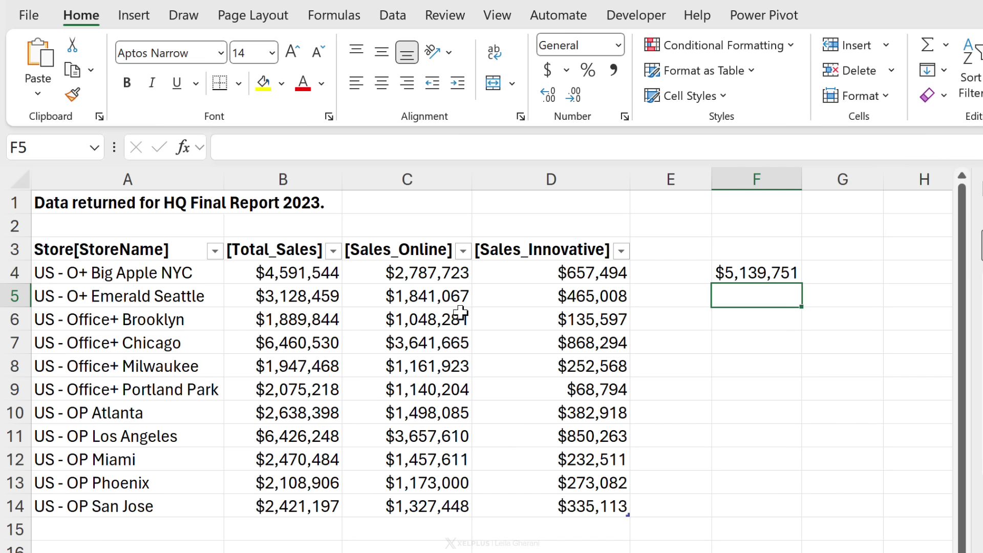
# Open the HQ Final Report 2023 connection's properties from Queries & Connections
pyautogui.click(397, 320)
pyautogui.click(392, 17)
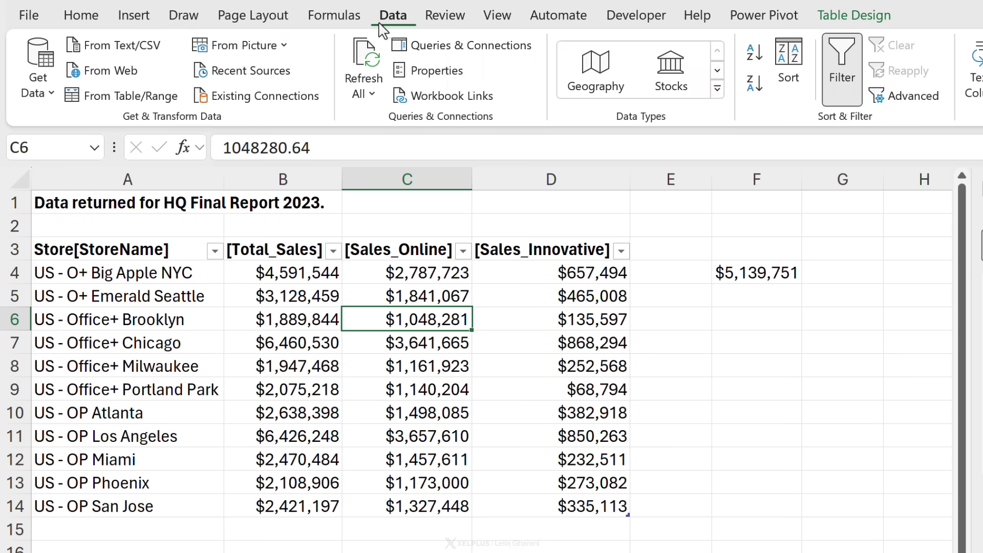
pyautogui.click(405, 45)
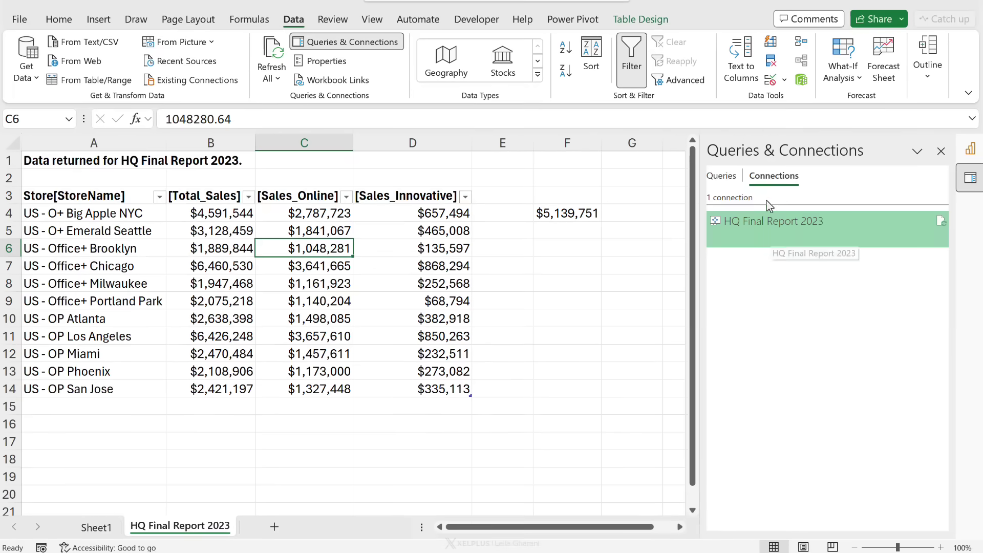
pyautogui.rightClick(760, 231)
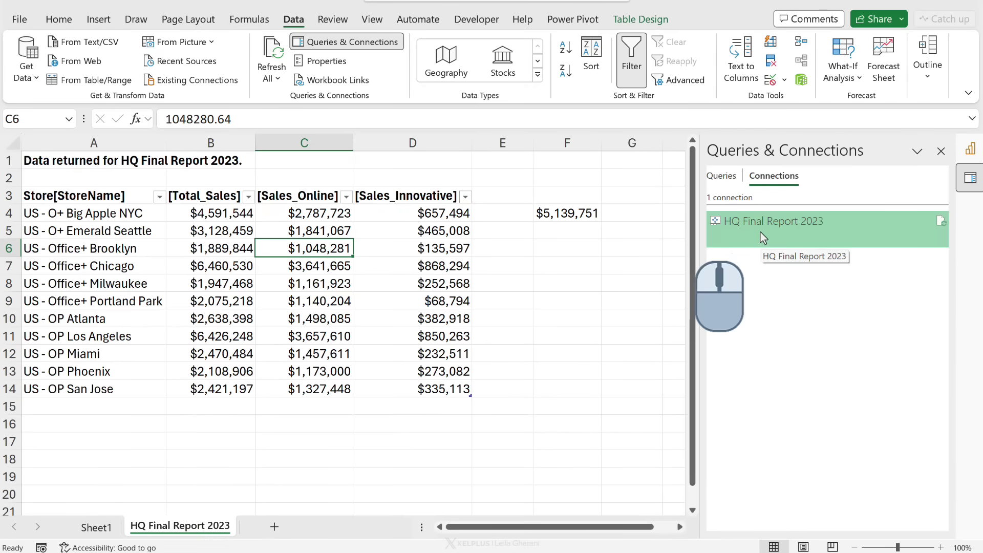
pyautogui.click(791, 266)
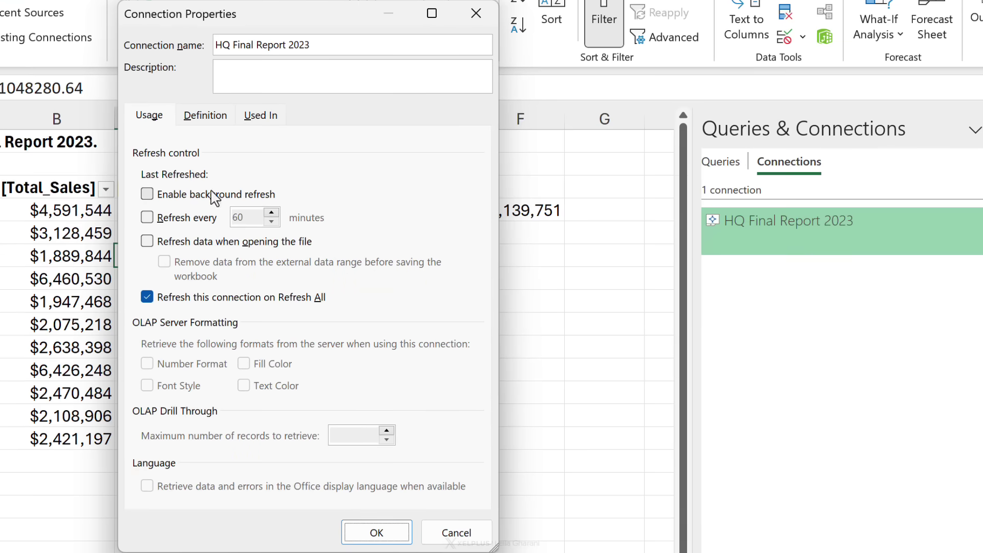
# Leave timed refresh off and review the connection's Definition and Used In tabs
pyautogui.click(157, 220)
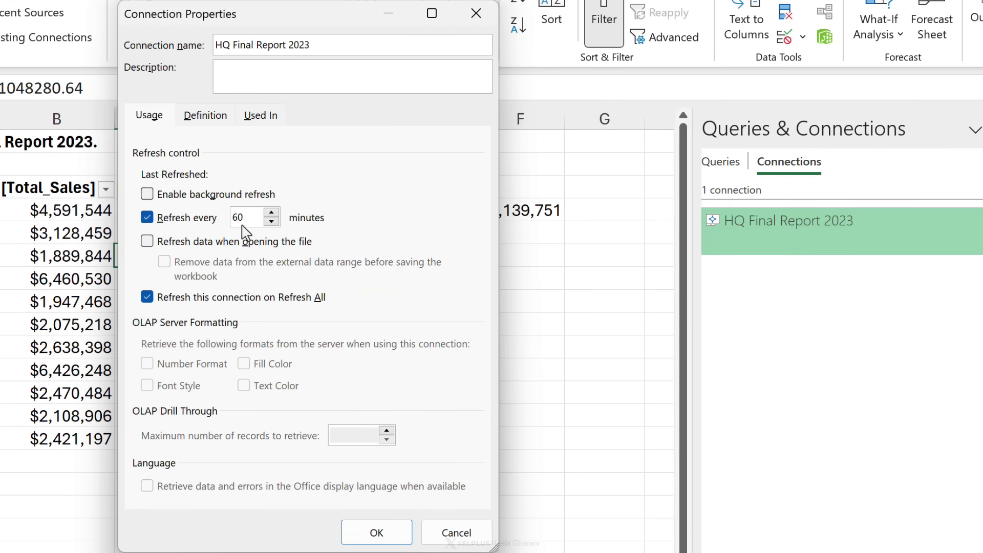
pyautogui.click(161, 220)
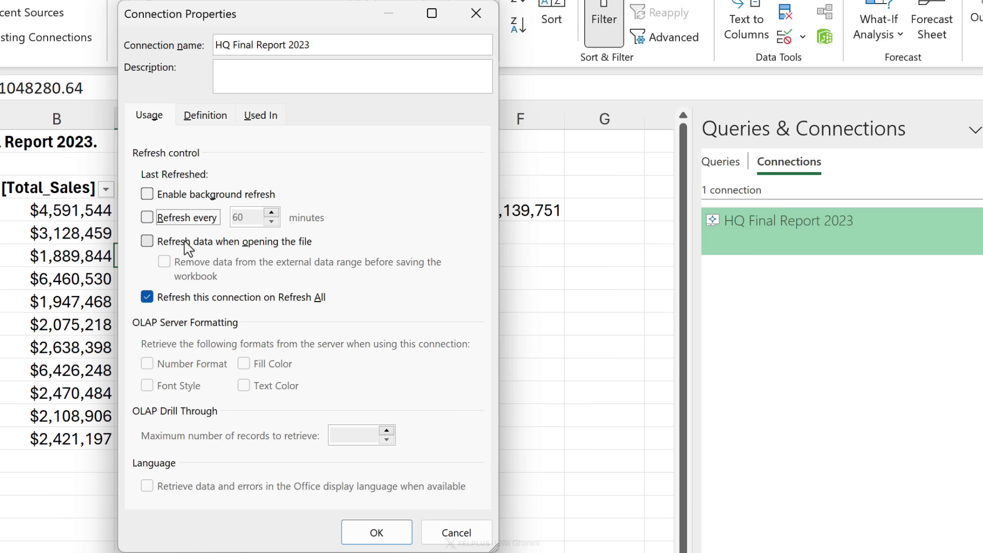
pyautogui.click(209, 115)
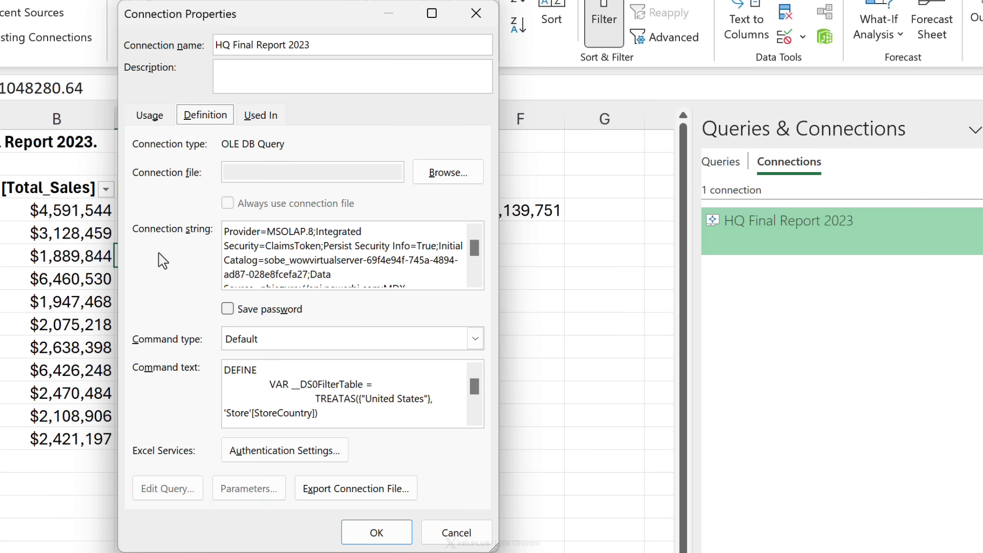
pyautogui.click(255, 123)
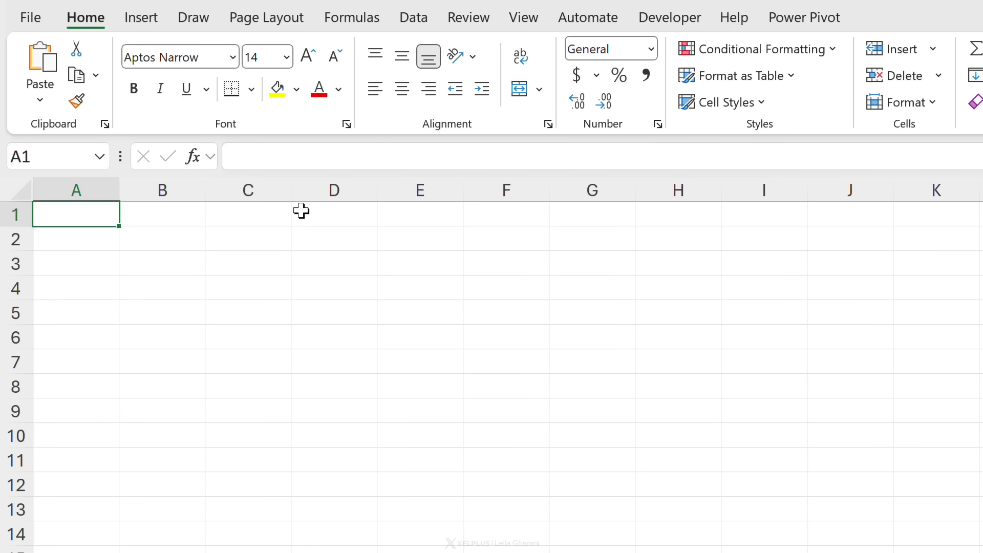
# Browse the data sources, then start a PivotTable with Power BI as its source
pyautogui.click(415, 23)
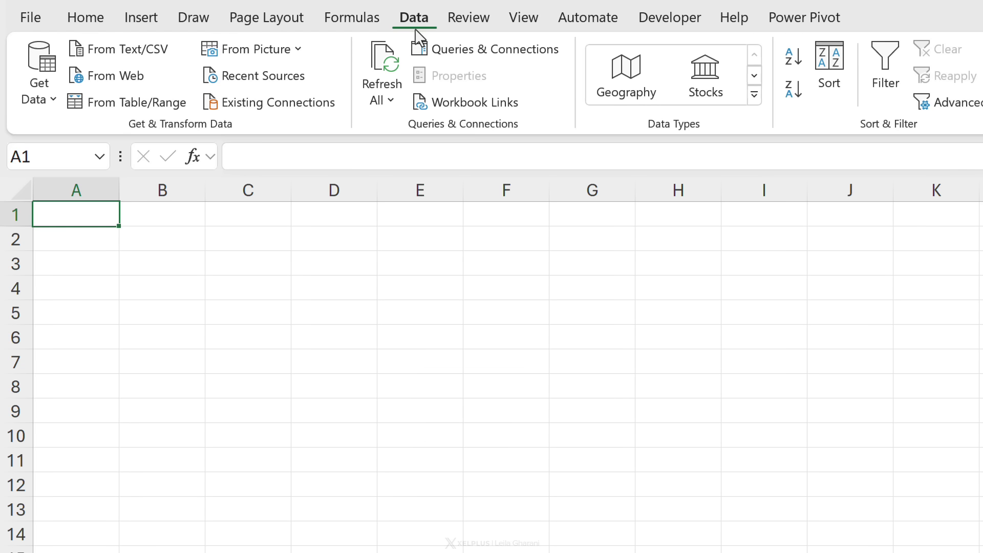
pyautogui.click(32, 102)
pyautogui.moveTo(133, 262)
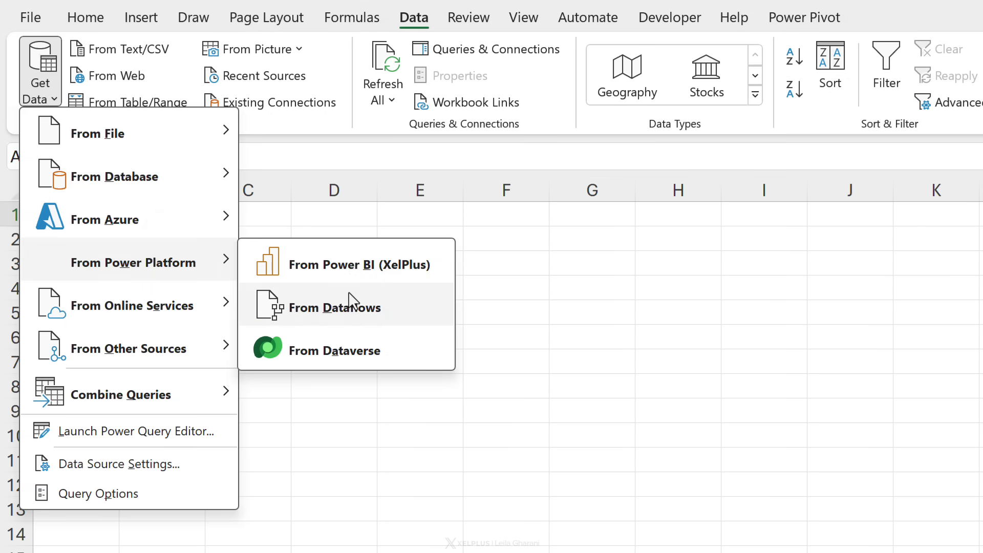
pyautogui.click(146, 20)
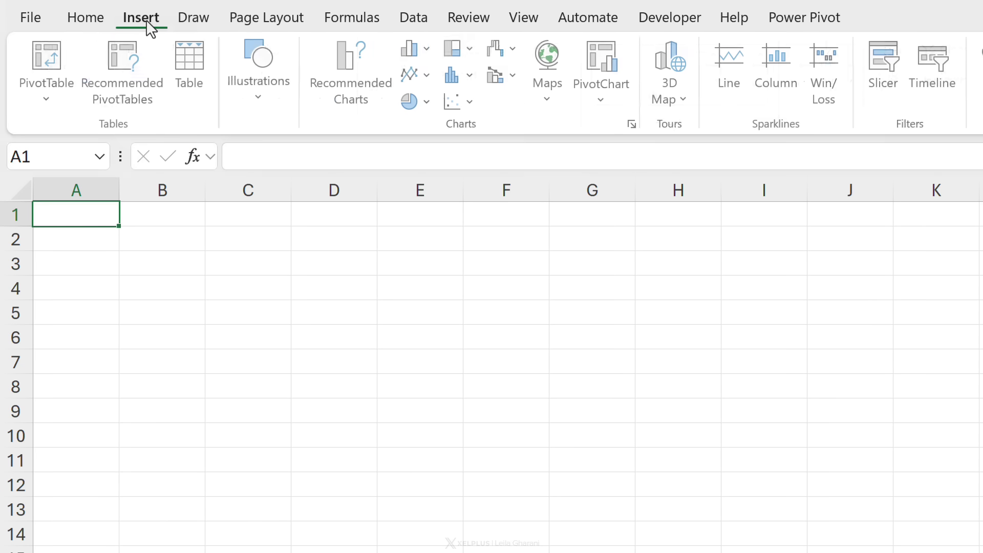
pyautogui.click(51, 109)
pyautogui.click(82, 220)
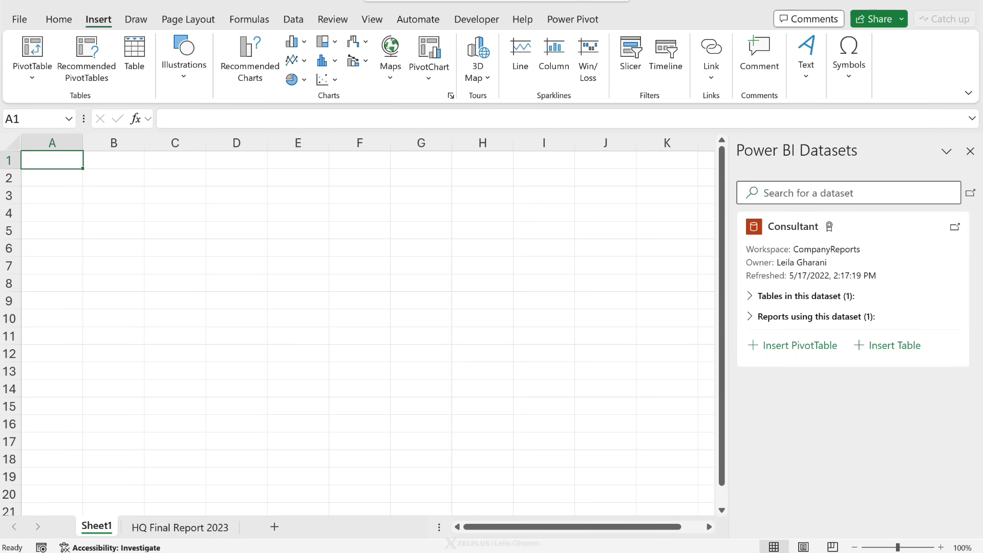
# Search the Power BI datasets for 2023 and insert a PivotTable from HQ Final Report 2023
pyautogui.click(761, 198)
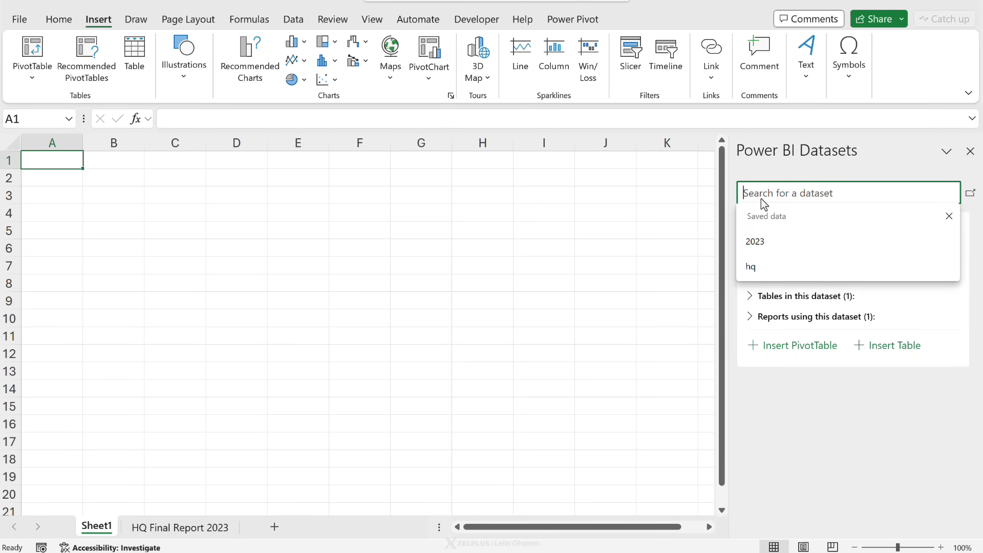
pyautogui.write('2023')
pyautogui.press('Return')
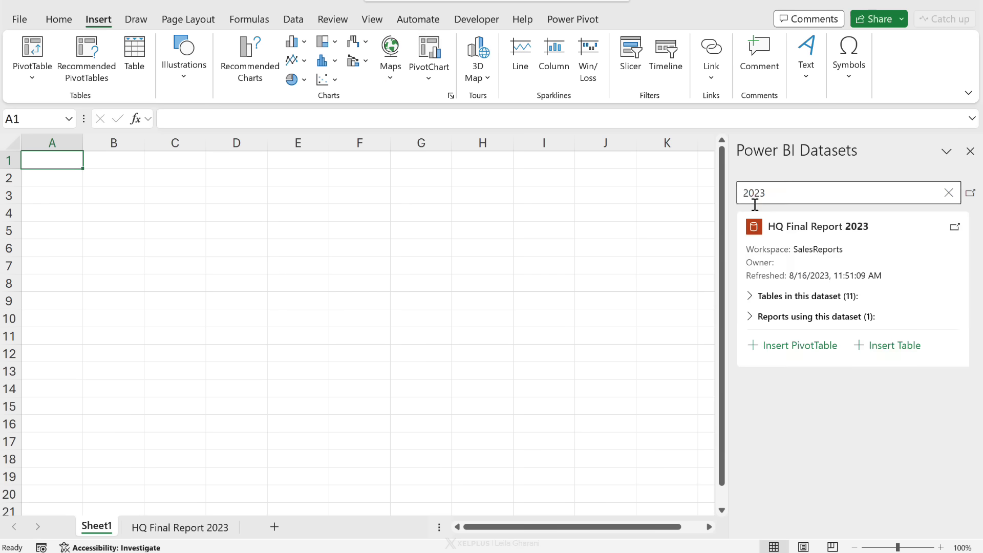
pyautogui.click(791, 350)
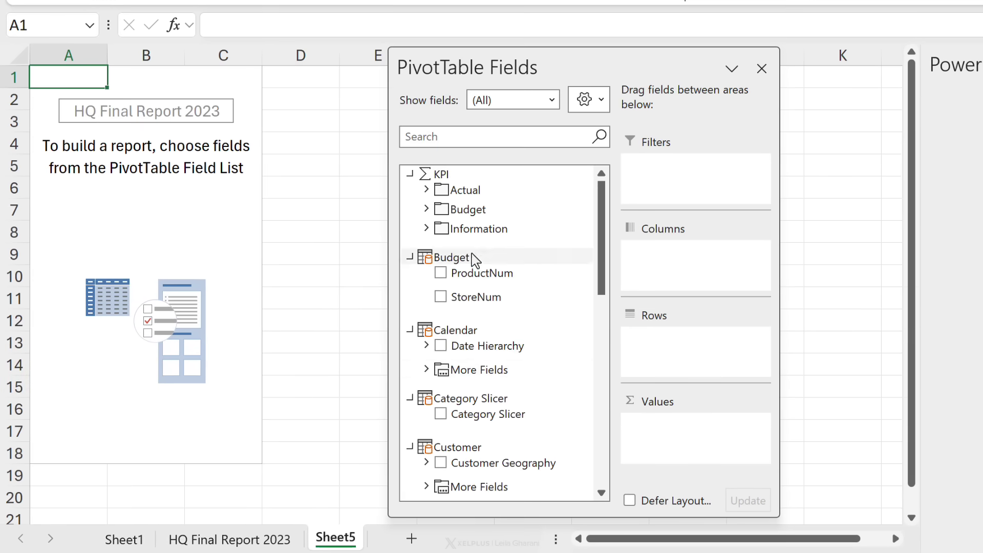
# Put Product Hierarchy in the PivotTable rows and widen column A for department names
pyautogui.moveTo(547, 66); pyautogui.dragTo(557, 49)
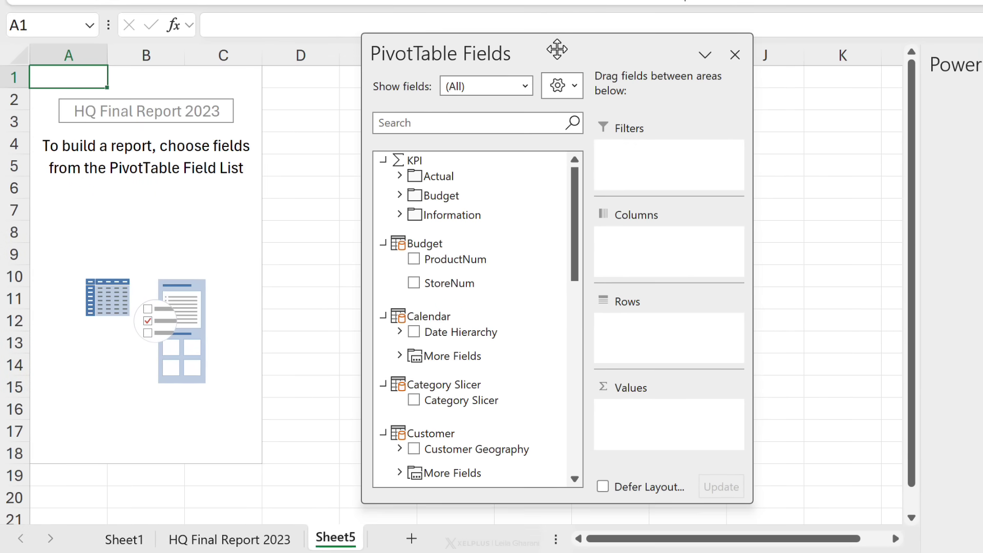
pyautogui.moveTo(579, 248)
pyautogui.mouseDown()
pyautogui.moveTo(586, 404)
pyautogui.moveTo(586, 366)
pyautogui.mouseUp()
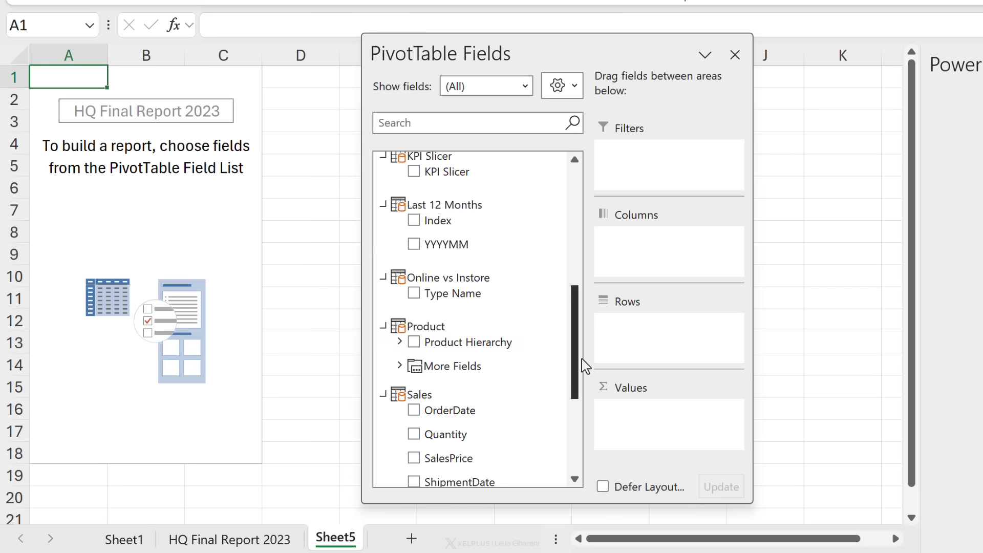
pyautogui.click(415, 344)
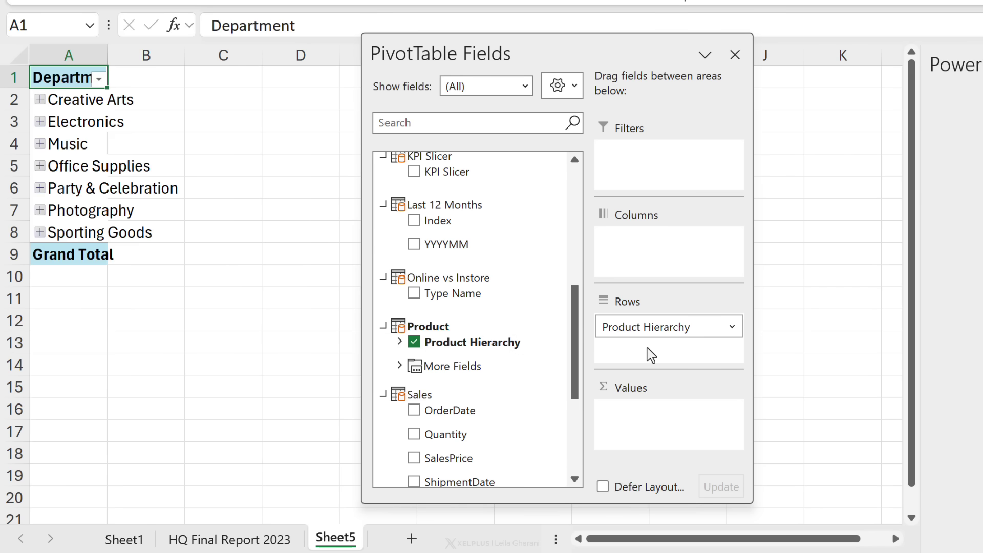
pyautogui.moveTo(108, 55); pyautogui.dragTo(245, 55)
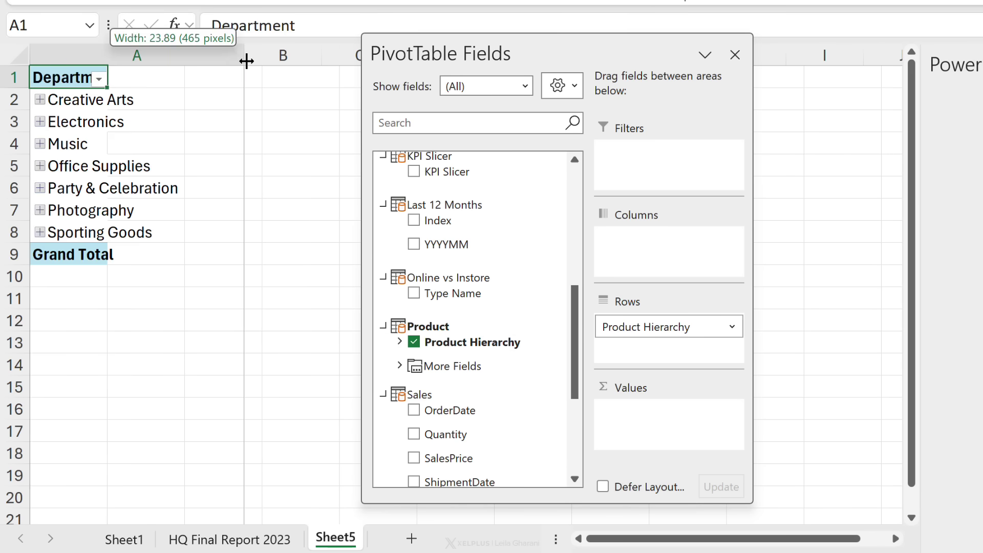
# Add KPI Actual Gross Profit and Orders as values, widen column B, then expand and collapse Electronics
pyautogui.scroll(3, 500, 263)
pyautogui.scroll(3, 501, 260)
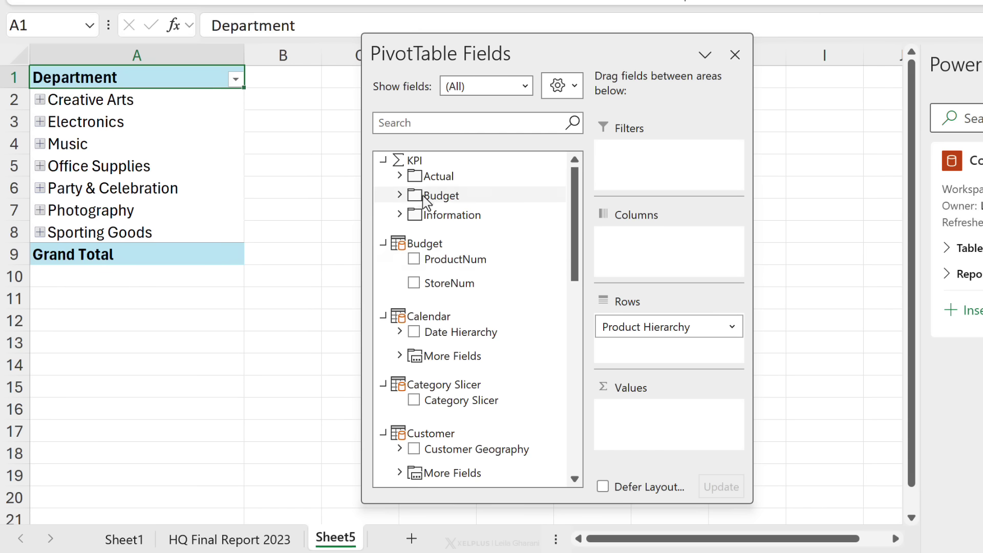
pyautogui.click(400, 176)
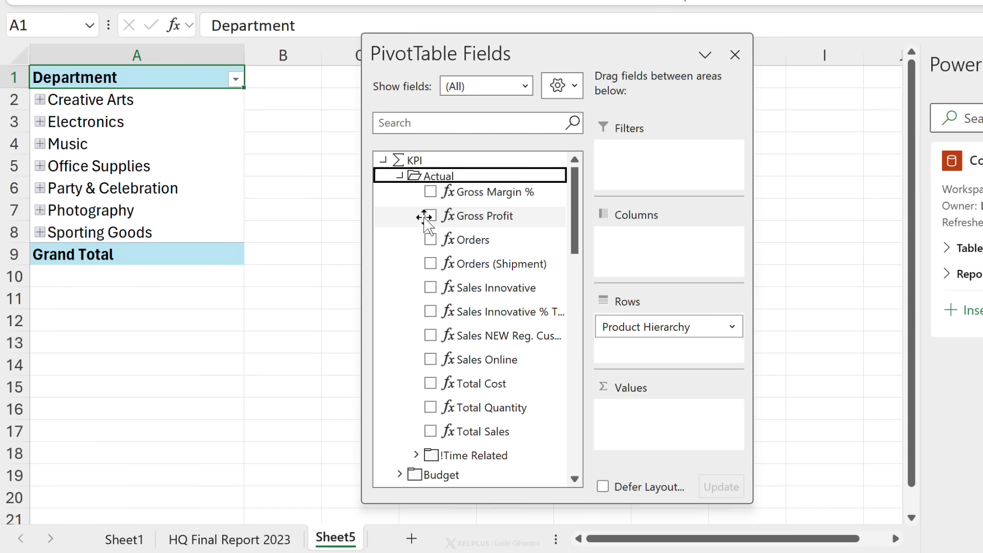
pyautogui.click(430, 215)
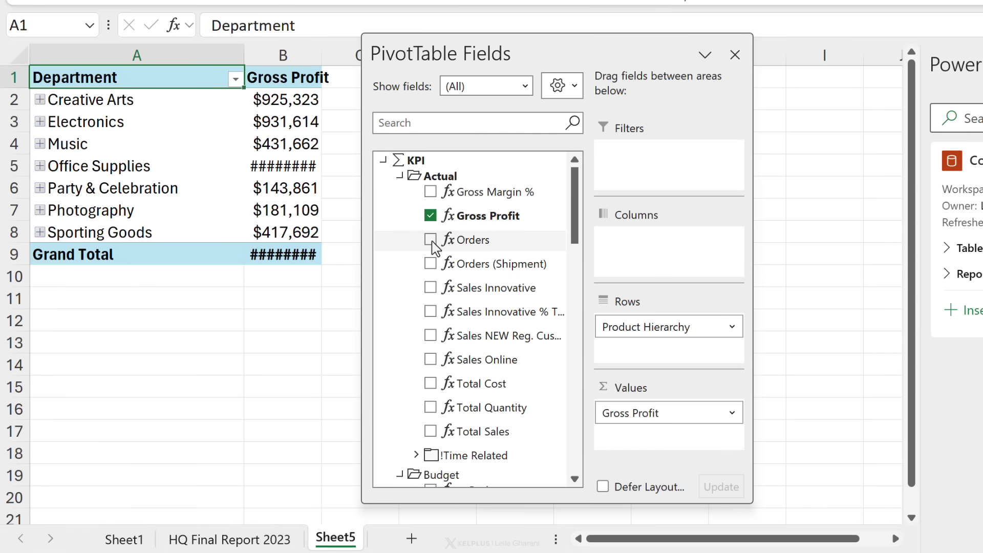
pyautogui.click(430, 239)
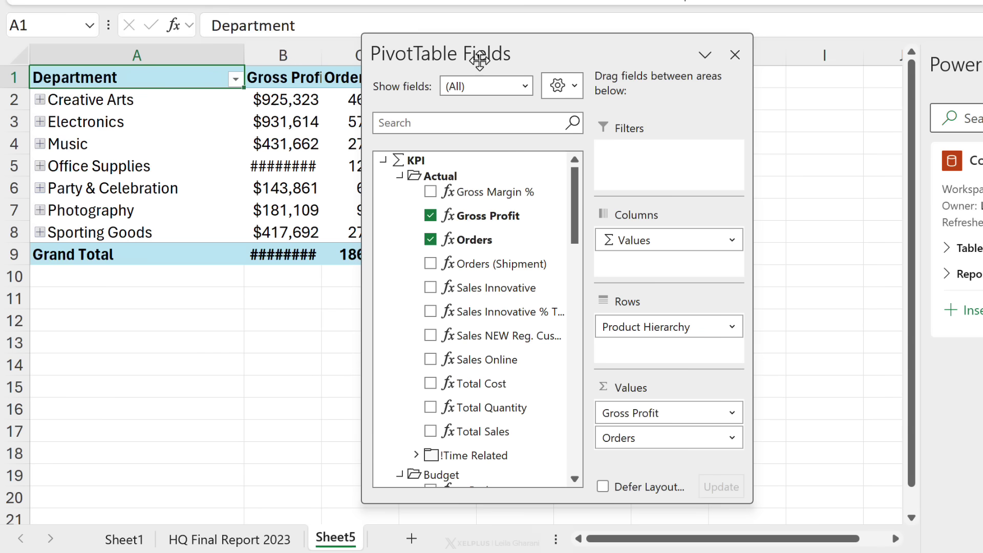
pyautogui.moveTo(557, 49); pyautogui.dragTo(670, 47)
pyautogui.moveTo(322, 54); pyautogui.dragTo(342, 62)
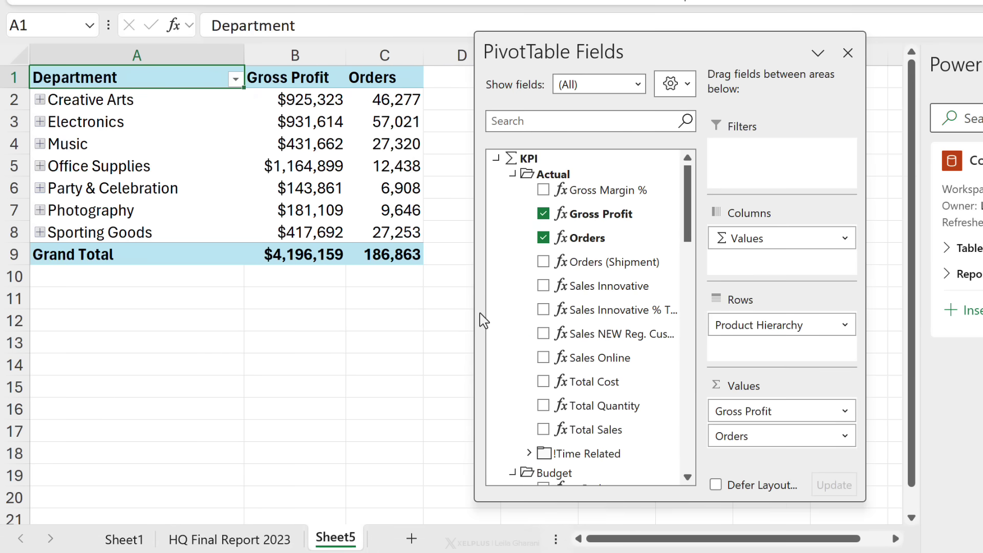
pyautogui.click(40, 123)
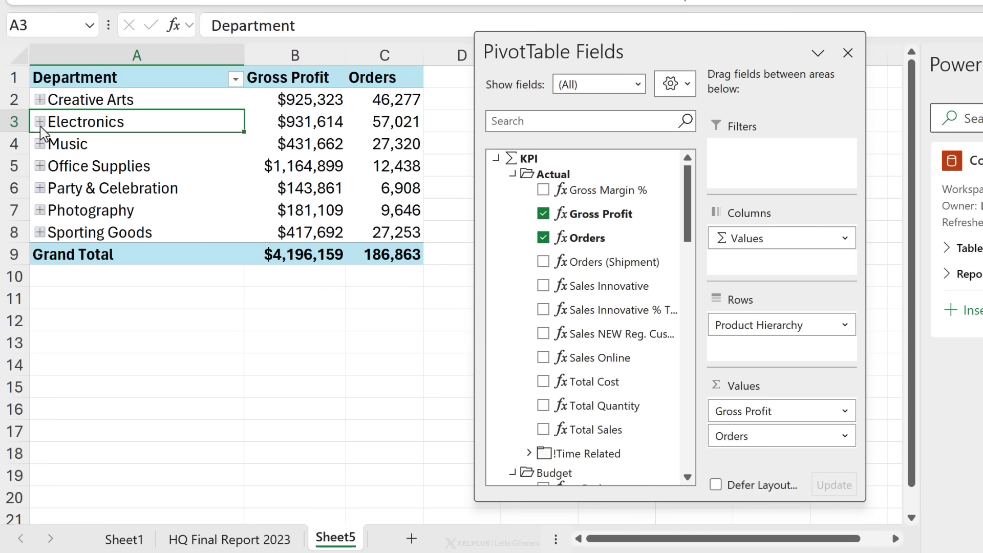
pyautogui.click(40, 125)
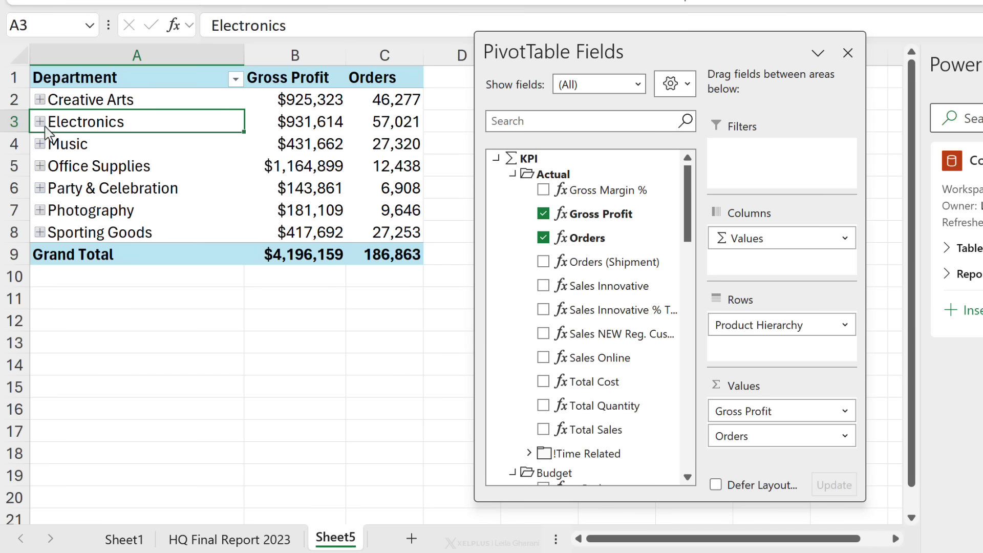
# Replace Product Hierarchy with years in the rows, drilling 2023 through Q3 to its months
pyautogui.moveTo(752, 327)
pyautogui.mouseDown()
pyautogui.moveTo(673, 342)
pyautogui.moveTo(637, 318)
pyautogui.mouseUp()
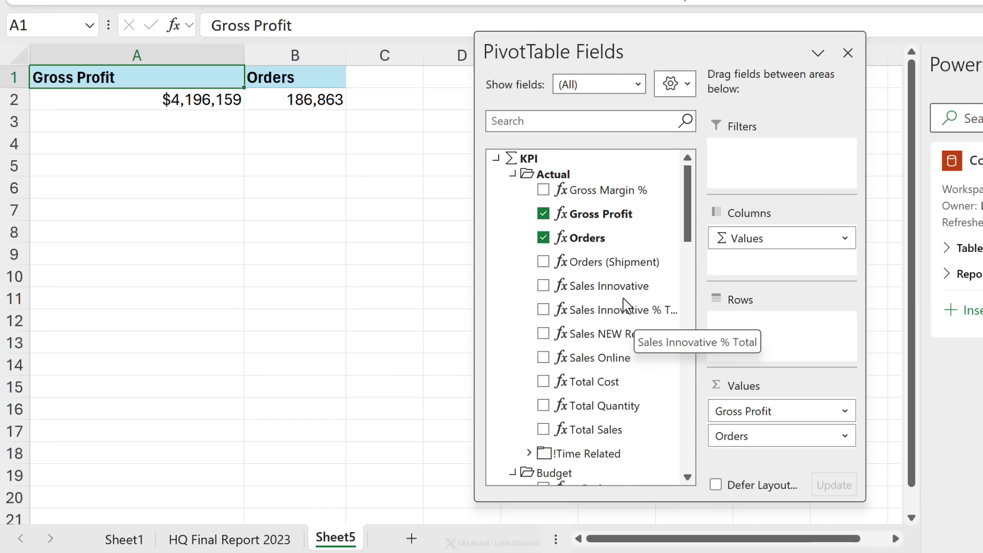
pyautogui.scroll(-5, 629, 307)
pyautogui.scroll(-3, 628, 307)
pyautogui.scroll(-3, 625, 307)
pyautogui.scroll(-2, 625, 308)
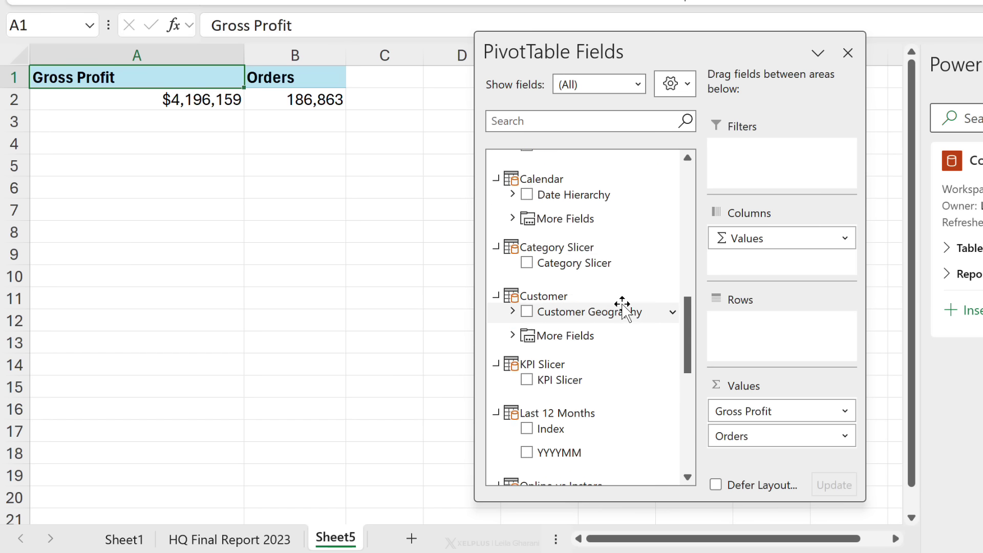
pyautogui.scroll(-3, 625, 307)
pyautogui.scroll(7, 625, 308)
pyautogui.scroll(-3, 622, 307)
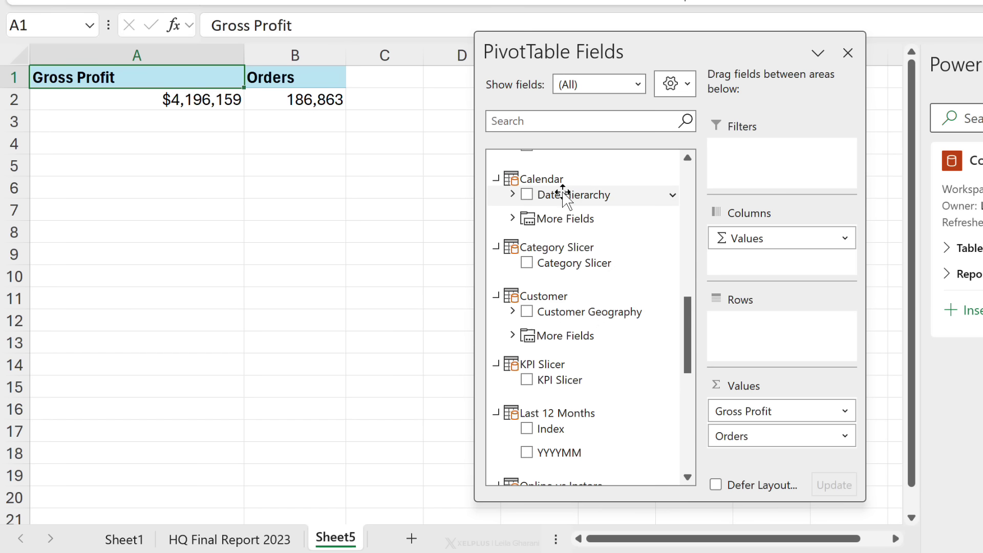
pyautogui.moveTo(563, 193); pyautogui.dragTo(748, 330)
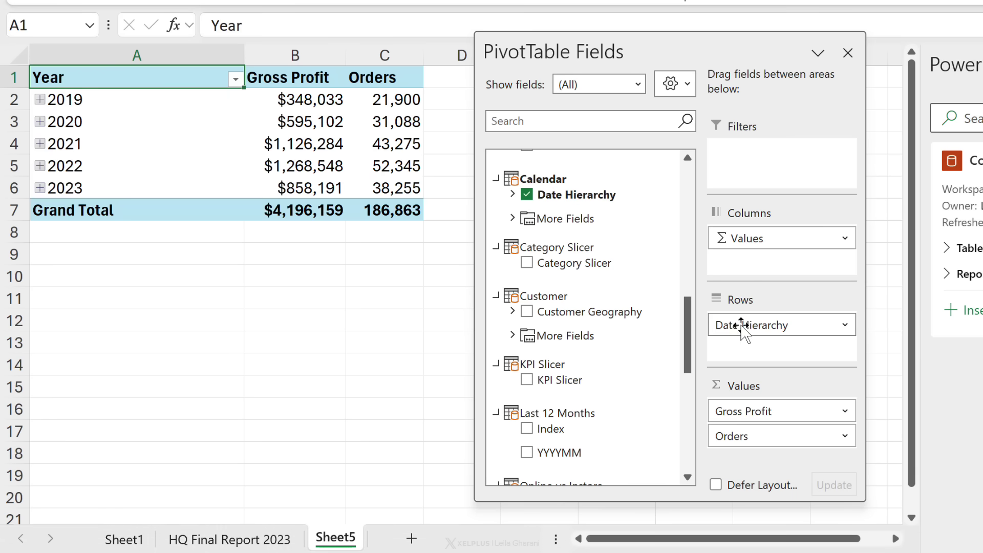
pyautogui.click(40, 187)
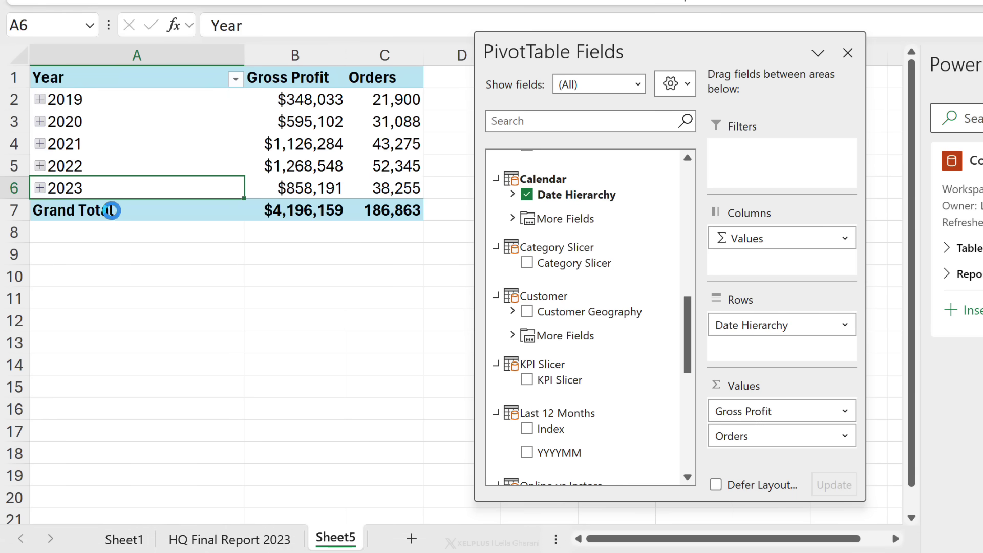
pyautogui.click(254, 255)
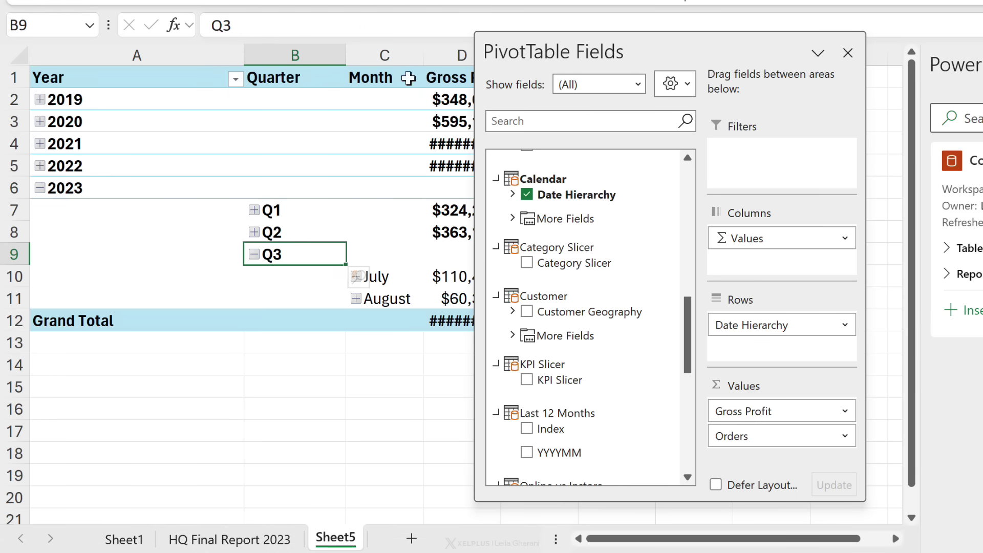
# Right-click a PivotTable cell to view options such as Refresh, then dismiss the menu
pyautogui.click(288, 153)
pyautogui.click(276, 135)
pyautogui.click(275, 148)
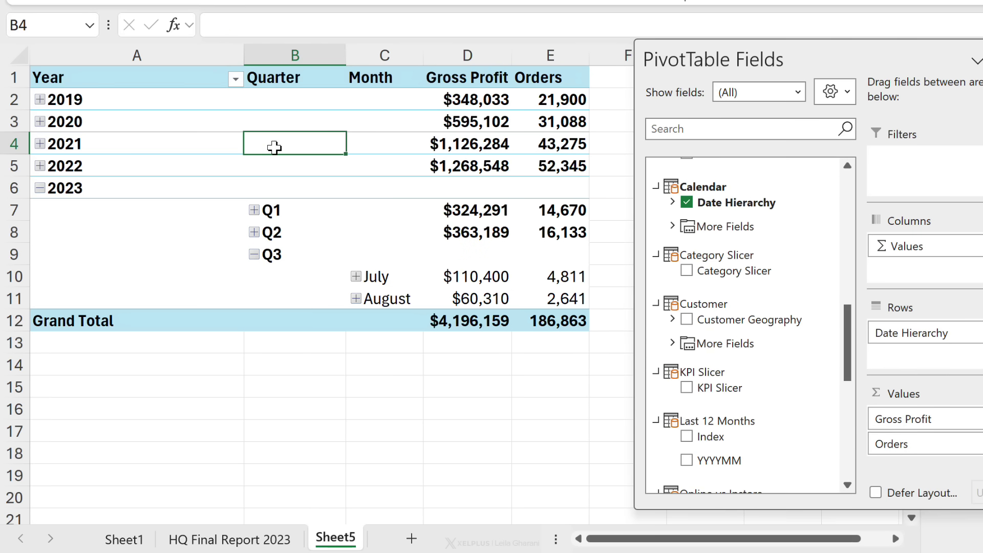
pyautogui.rightClick(274, 148)
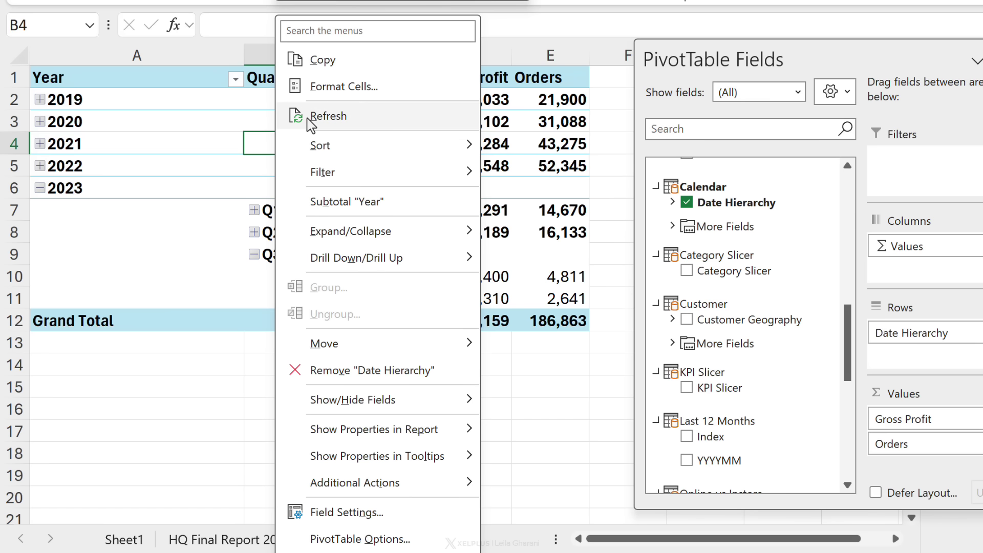
pyautogui.click(252, 143)
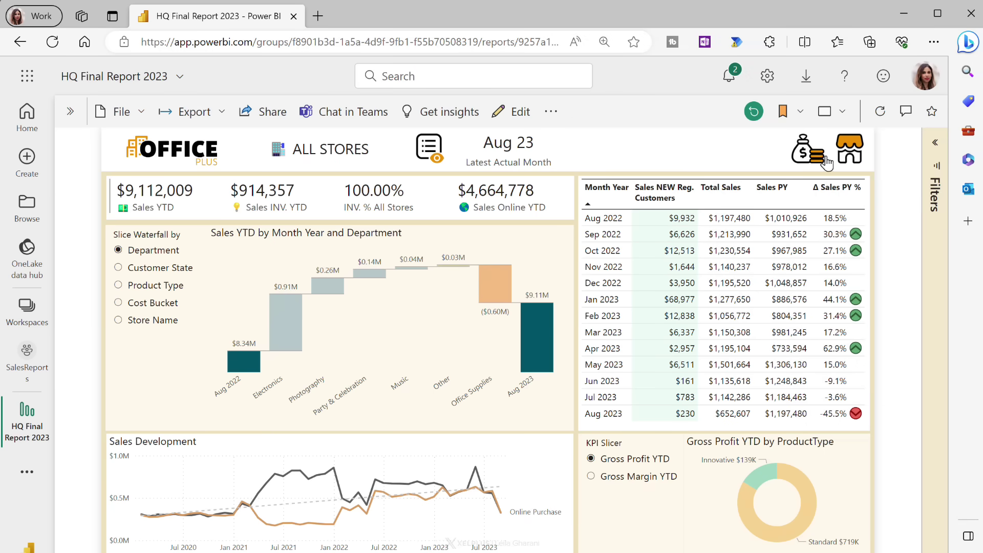
# Visit the store map and decomposition page, then go back to the report overview
pyautogui.click(848, 162)
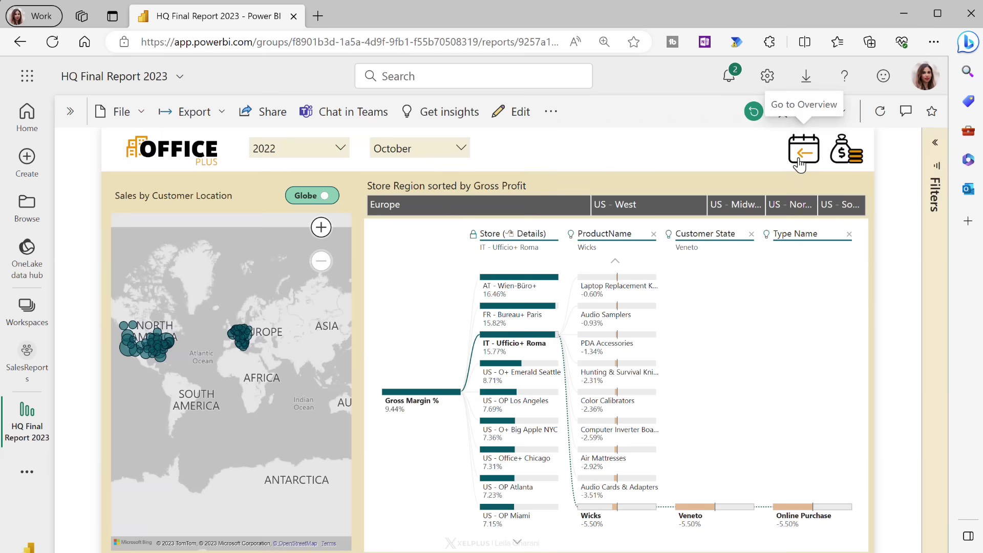
pyautogui.click(800, 162)
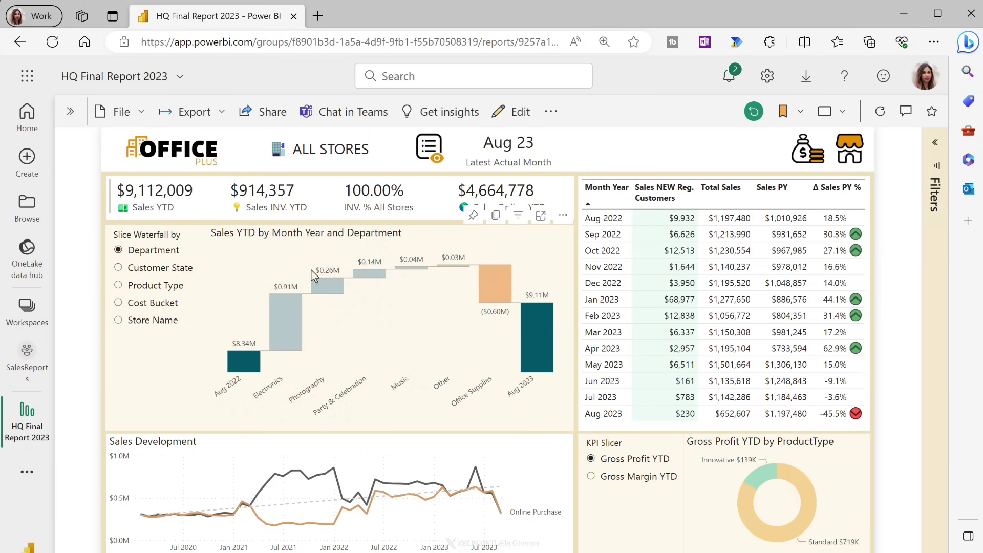
# Export the report with Analyze in Excel and open the new workbook in Excel for the web
pyautogui.click(218, 121)
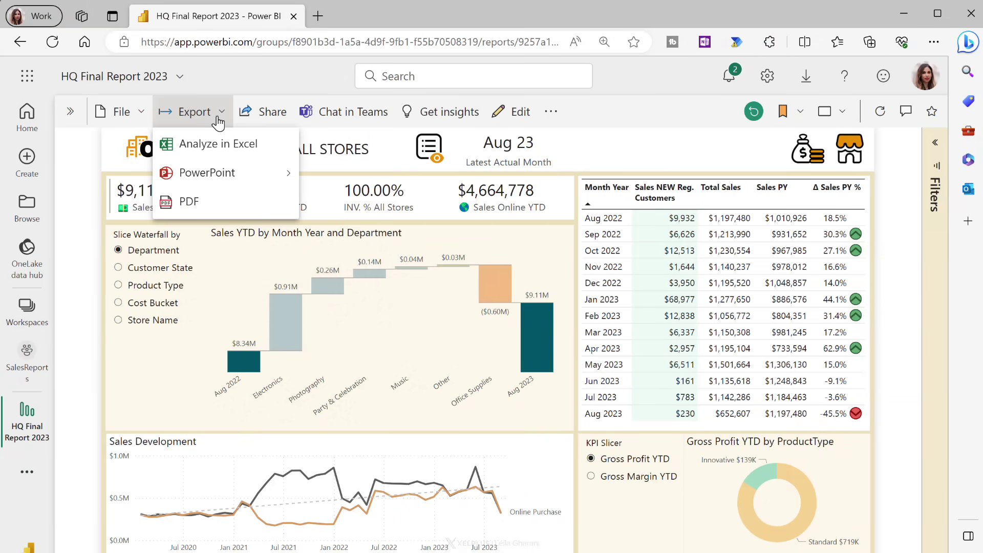
pyautogui.click(212, 148)
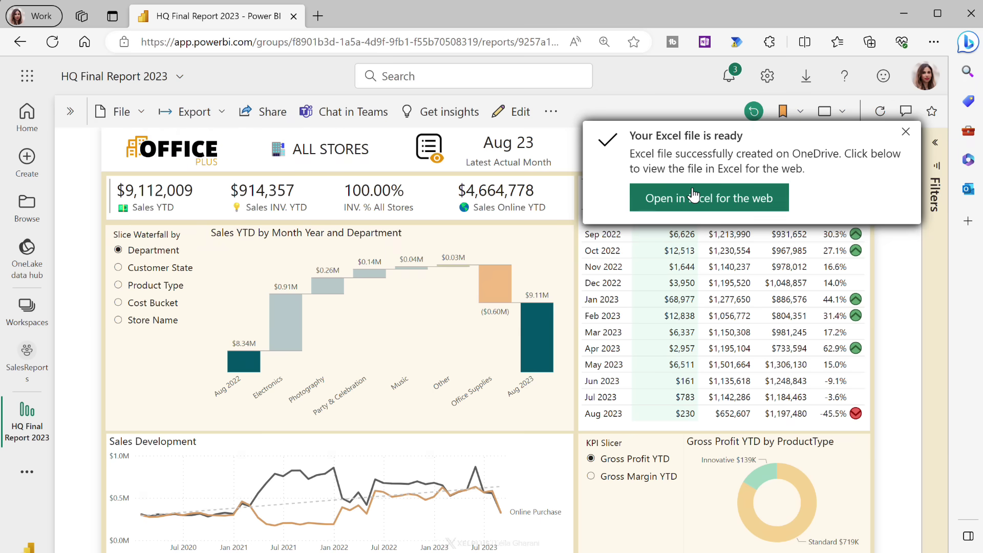
pyautogui.click(700, 200)
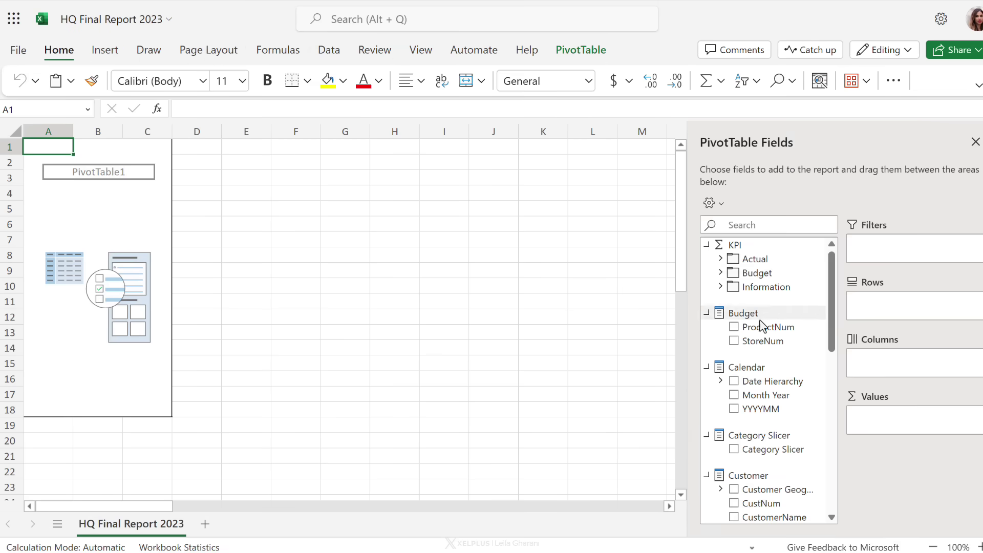
# Put Date Hierarchy into the PivotTable rows to list the years 2019 to 2023
pyautogui.scroll(-2, 768, 328)
pyautogui.scroll(-3, 768, 348)
pyautogui.scroll(-2, 768, 361)
pyautogui.scroll(-2, 773, 366)
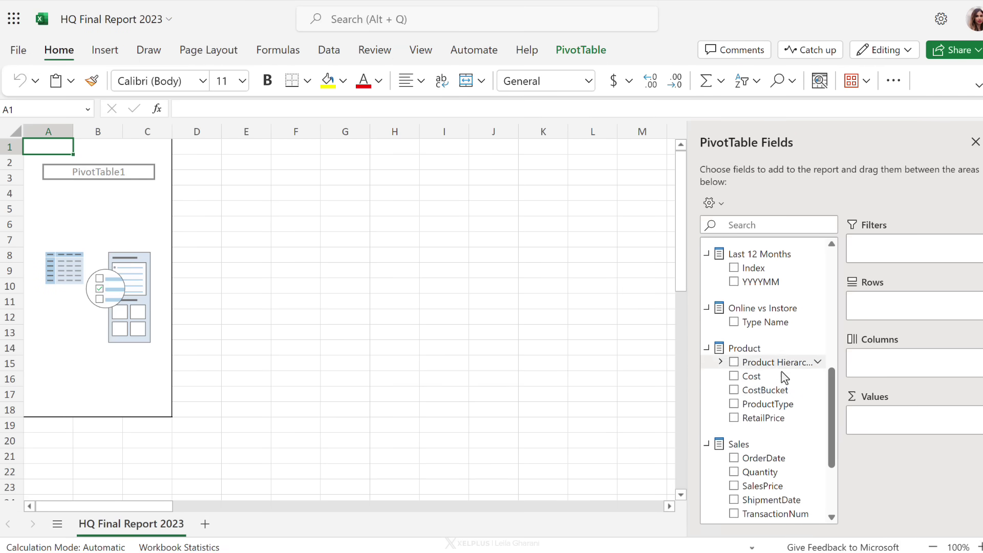
pyautogui.scroll(2, 785, 384)
pyautogui.scroll(2, 789, 388)
pyautogui.scroll(2, 789, 388)
pyautogui.scroll(1, 786, 387)
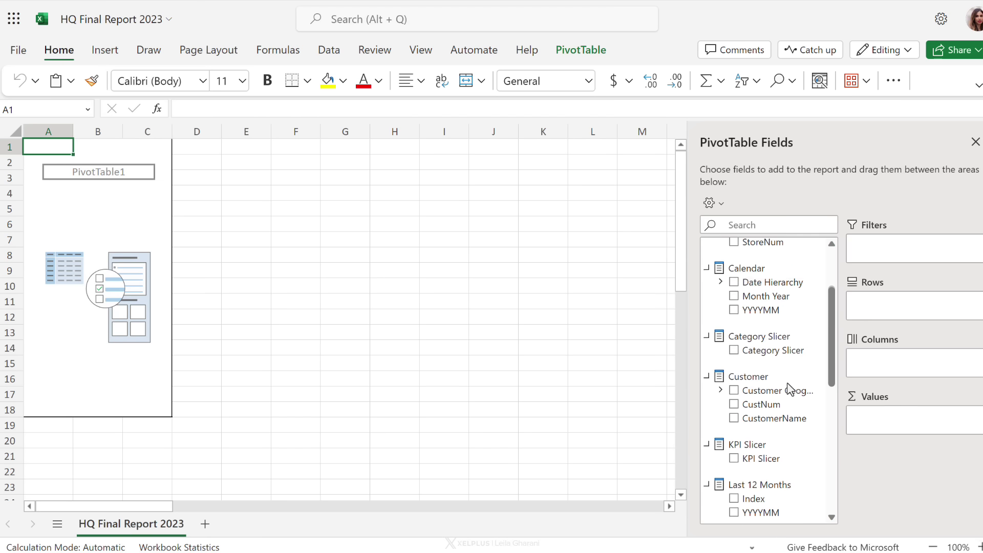
pyautogui.scroll(2, 765, 376)
pyautogui.scroll(1, 753, 348)
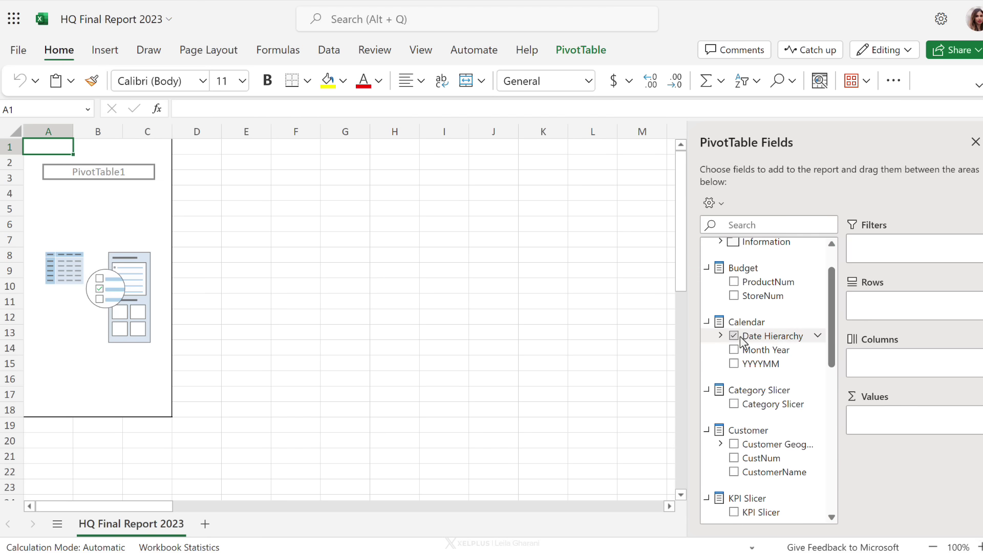
pyautogui.moveTo(744, 342); pyautogui.dragTo(907, 309)
# Expand and collapse KPI > Actual to browse the available measures
pyautogui.scroll(1, 737, 332)
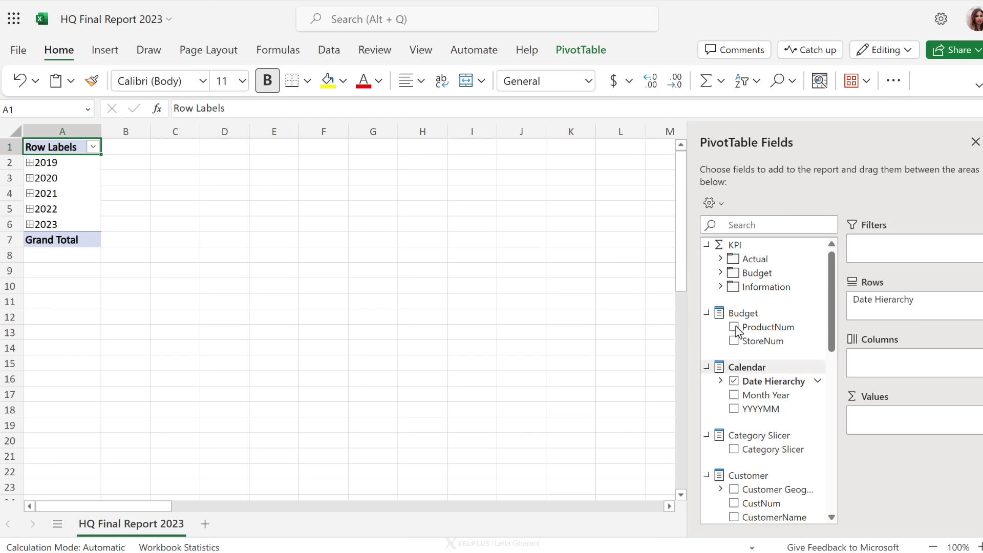
pyautogui.click(721, 259)
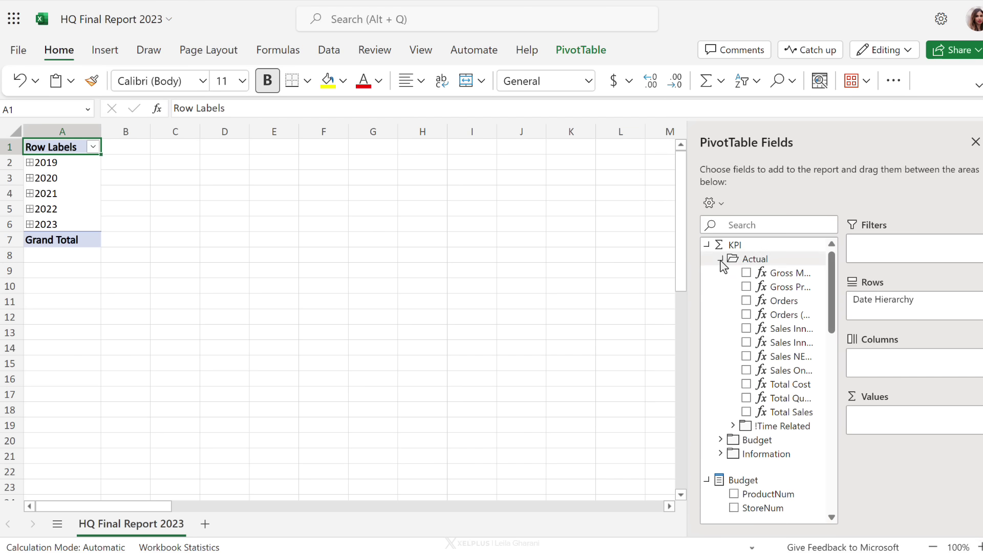
pyautogui.click(721, 260)
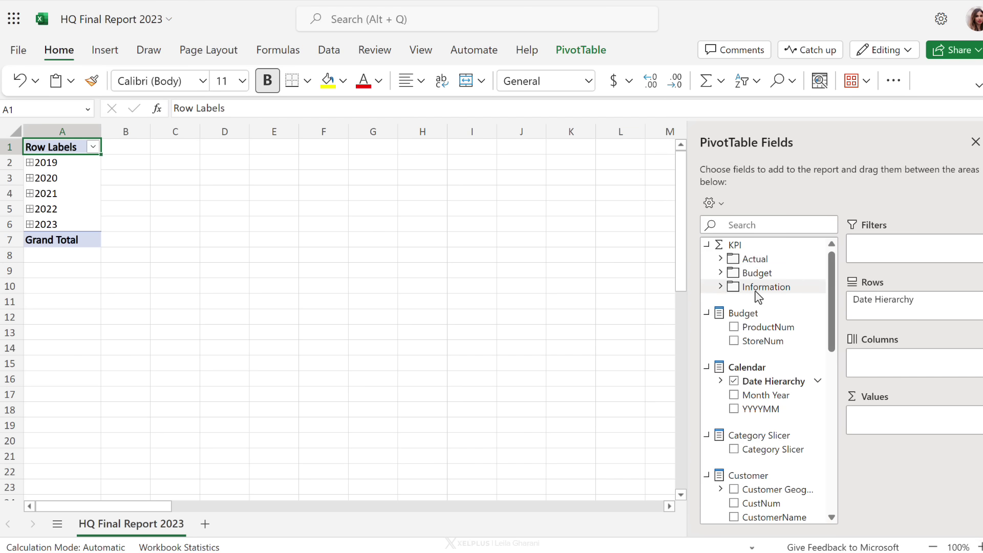
pyautogui.scroll(-2, 760, 307)
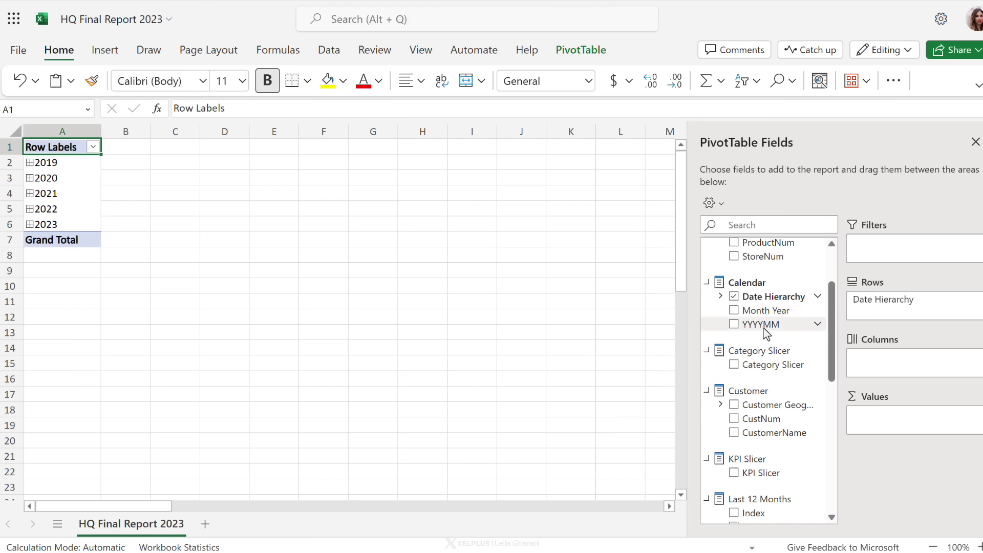
pyautogui.scroll(-2, 763, 332)
pyautogui.scroll(-2, 764, 340)
pyautogui.scroll(-2, 764, 354)
pyautogui.scroll(-2, 765, 361)
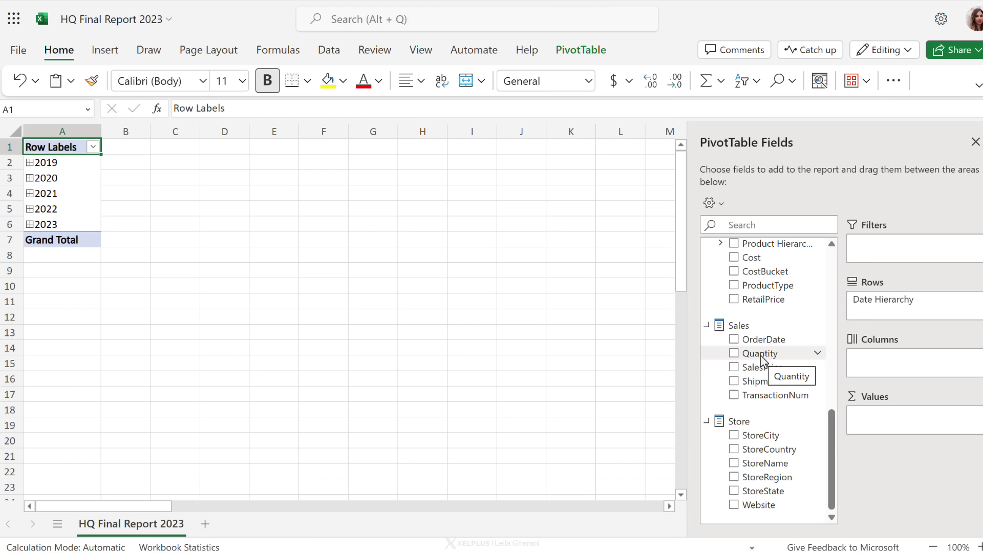
# Add Sales Quantity and the KPI Actual Total Quantity measure as values, each totalling 1,302,886
pyautogui.moveTo(761, 360); pyautogui.dragTo(900, 424)
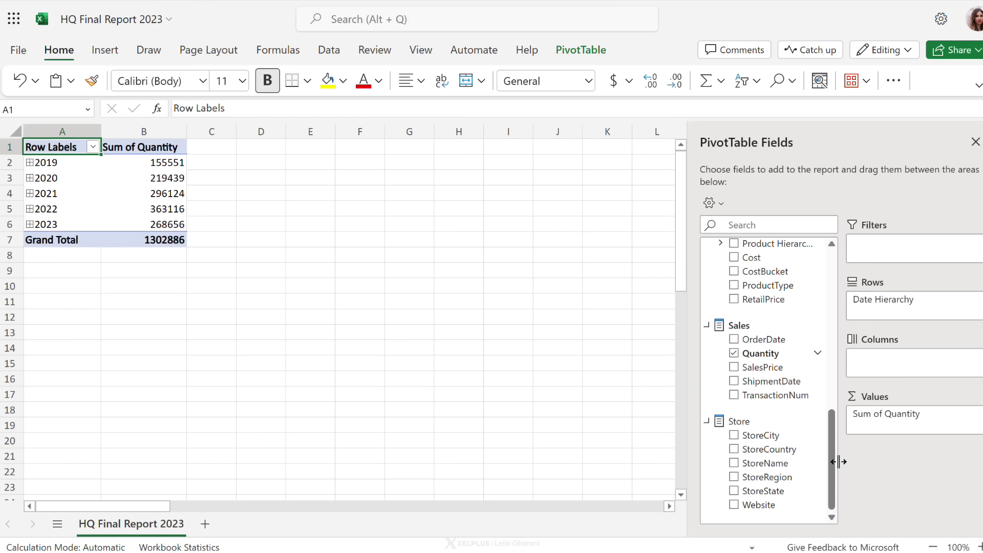
pyautogui.moveTo(831, 459); pyautogui.dragTo(832, 284)
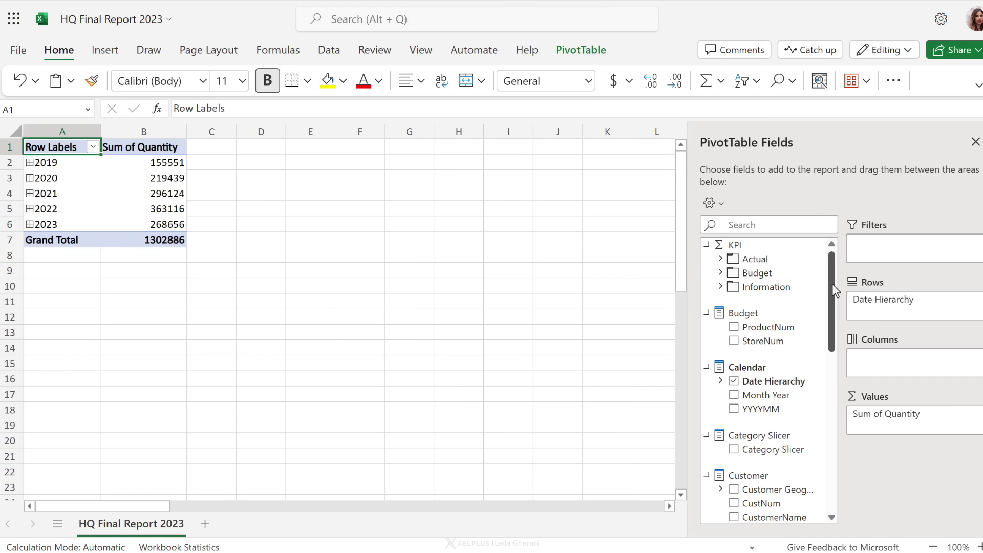
pyautogui.click(720, 259)
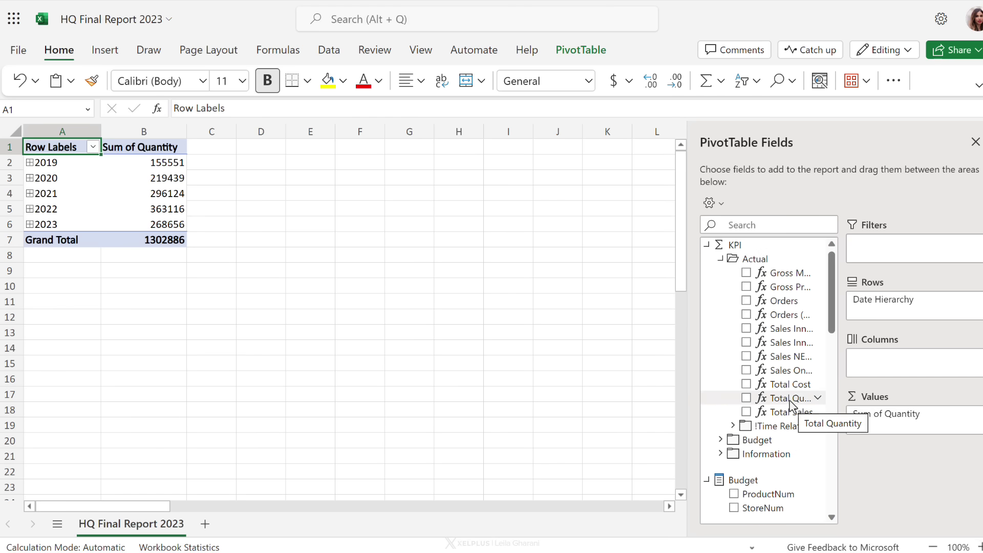
pyautogui.moveTo(789, 398); pyautogui.dragTo(899, 438)
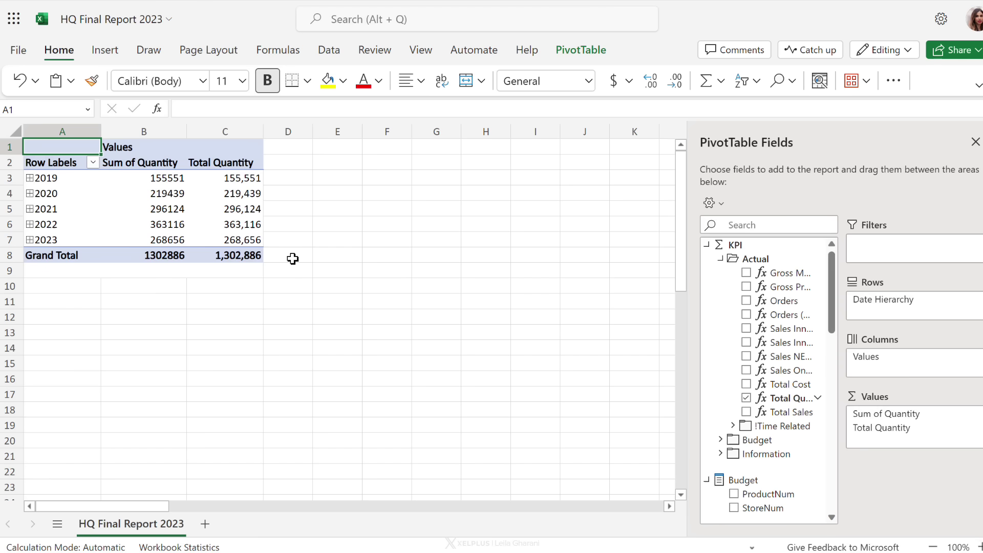
# Open the workbook in desktop Excel, then move and enlarge the PivotTable Fields pane
pyautogui.click(902, 51)
pyautogui.click(855, 156)
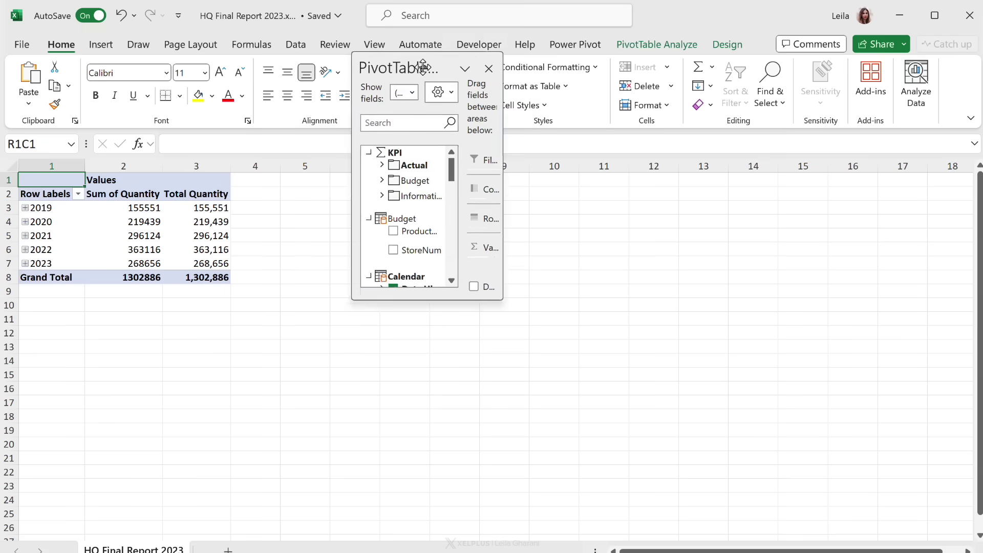
pyautogui.moveTo(422, 66); pyautogui.dragTo(335, 141)
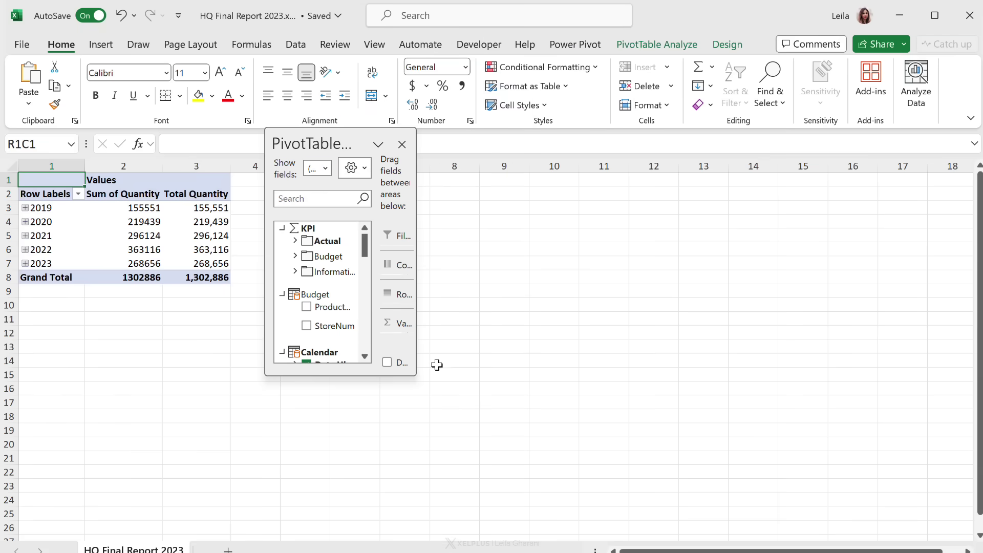
pyautogui.moveTo(413, 374); pyautogui.dragTo(557, 442)
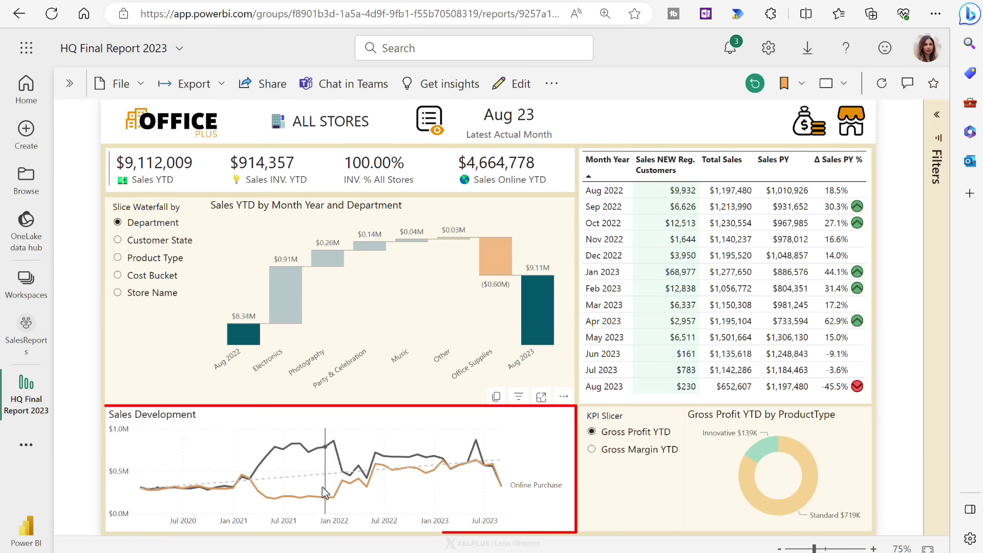
pyautogui.moveTo(501, 484)
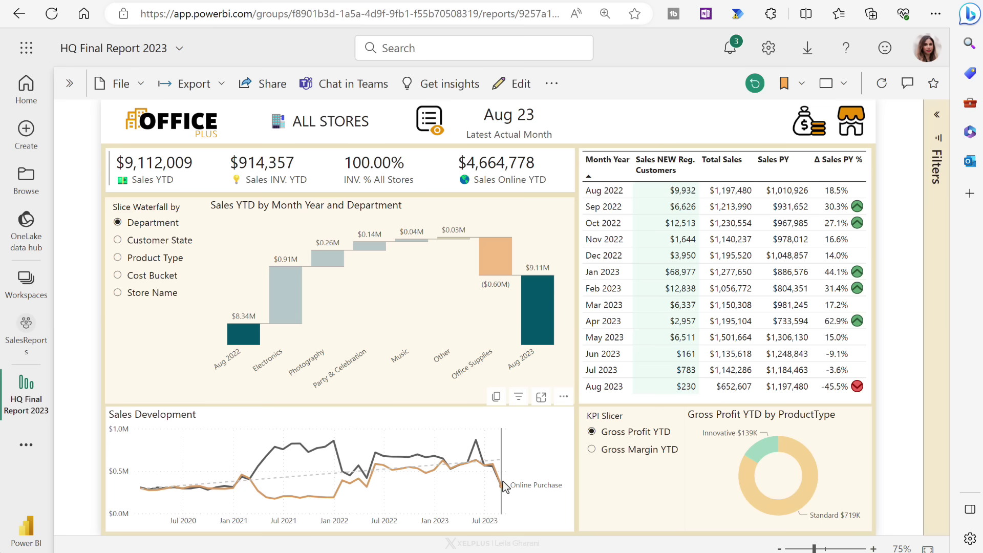
# Export the Sales Development visual's data as live-connected .xlsx and open the downloaded file
pyautogui.click(564, 397)
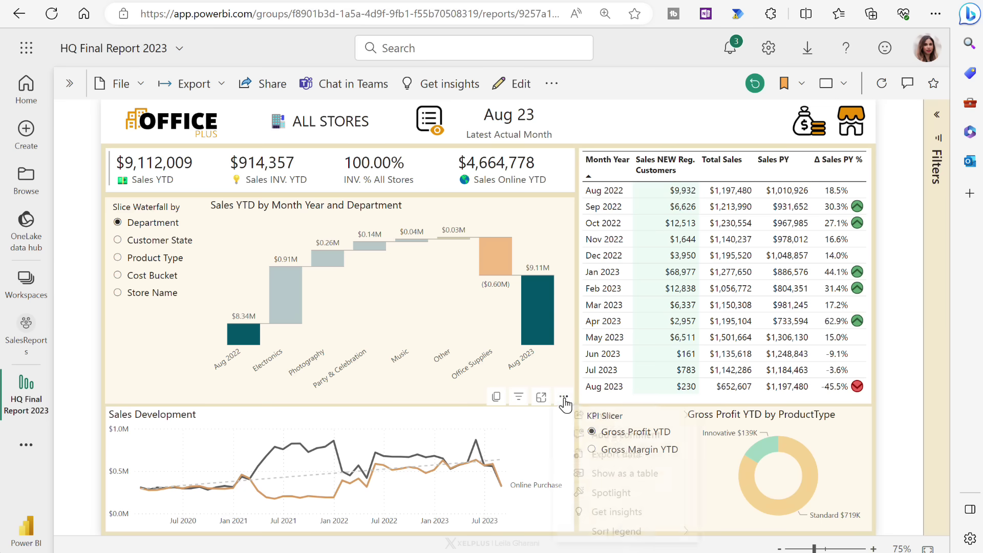
pyautogui.click(606, 454)
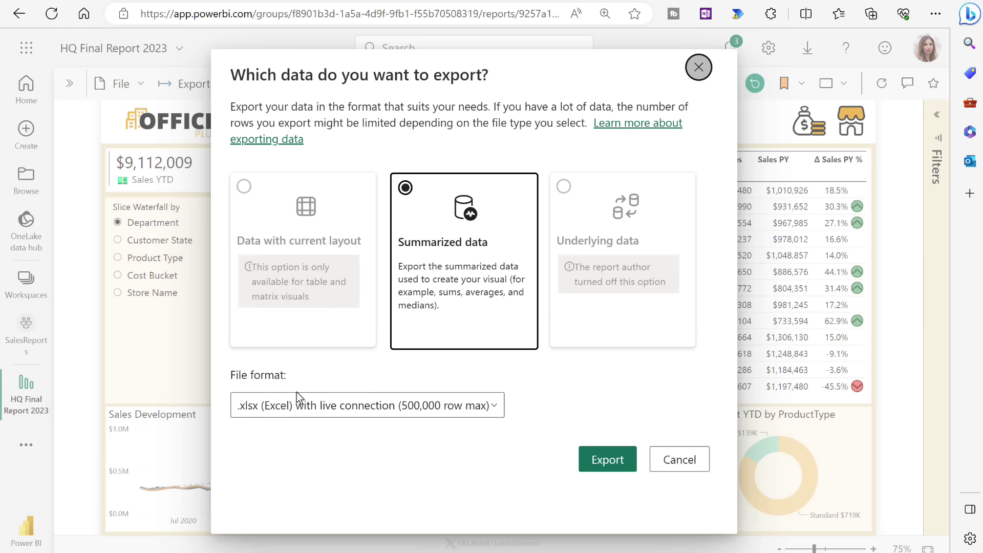
pyautogui.click(343, 416)
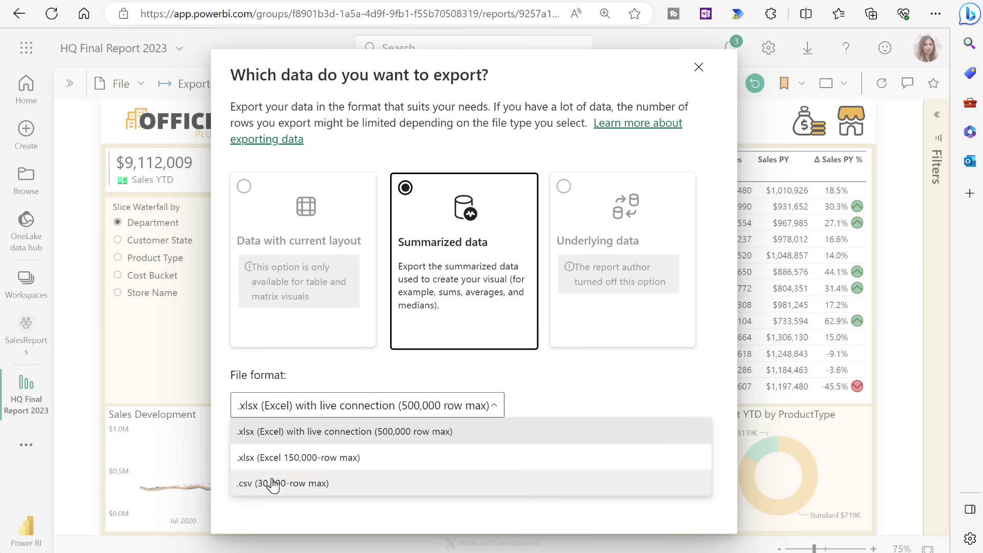
pyautogui.click(312, 433)
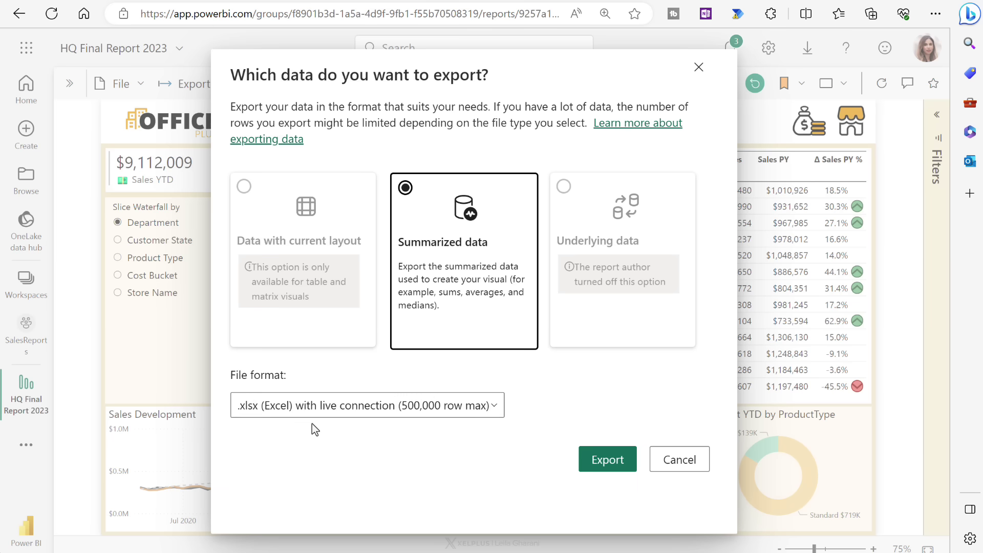
pyautogui.click(585, 464)
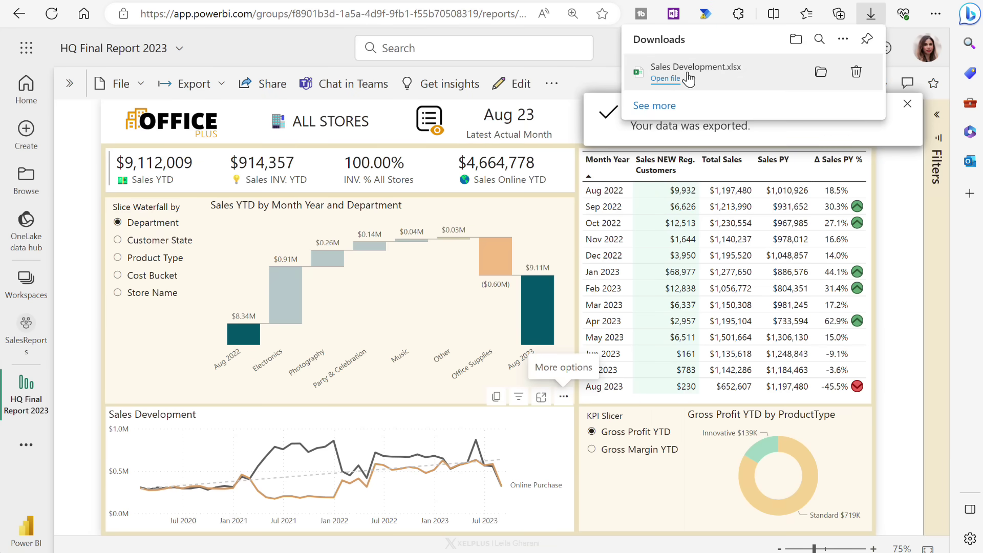
pyautogui.moveTo(695, 72)
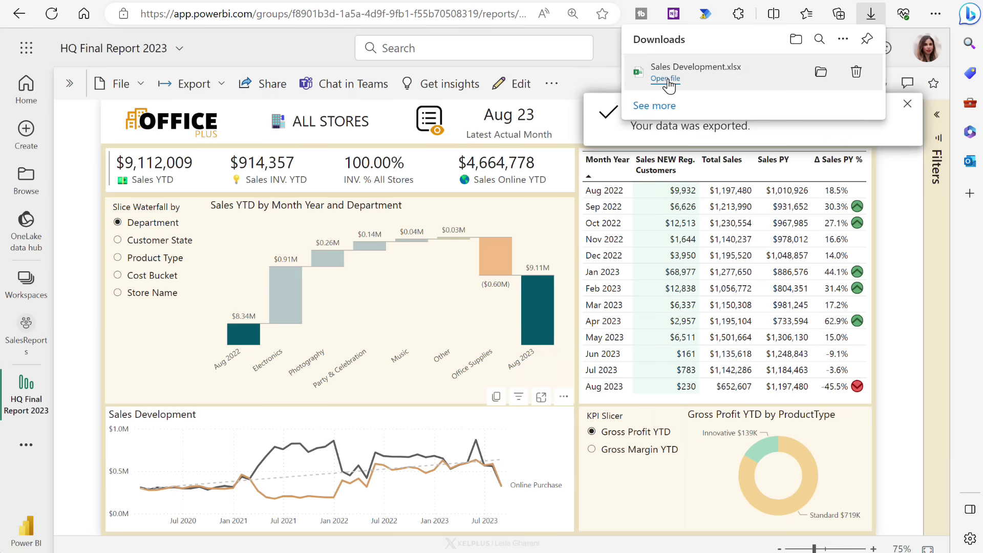
pyautogui.click(666, 80)
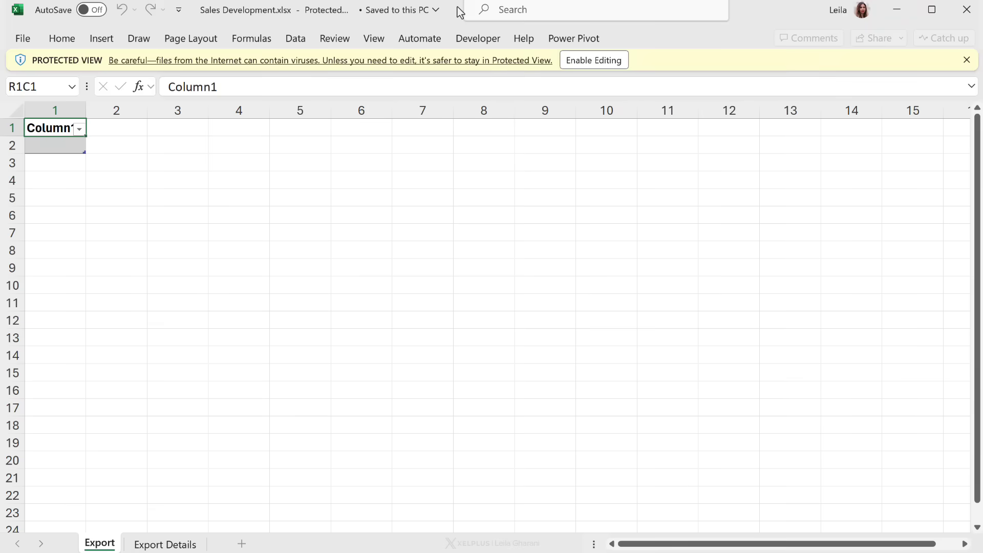
# Enable editing and content, review the Export Details filter notes, then return to the Export sheet
pyautogui.click(602, 60)
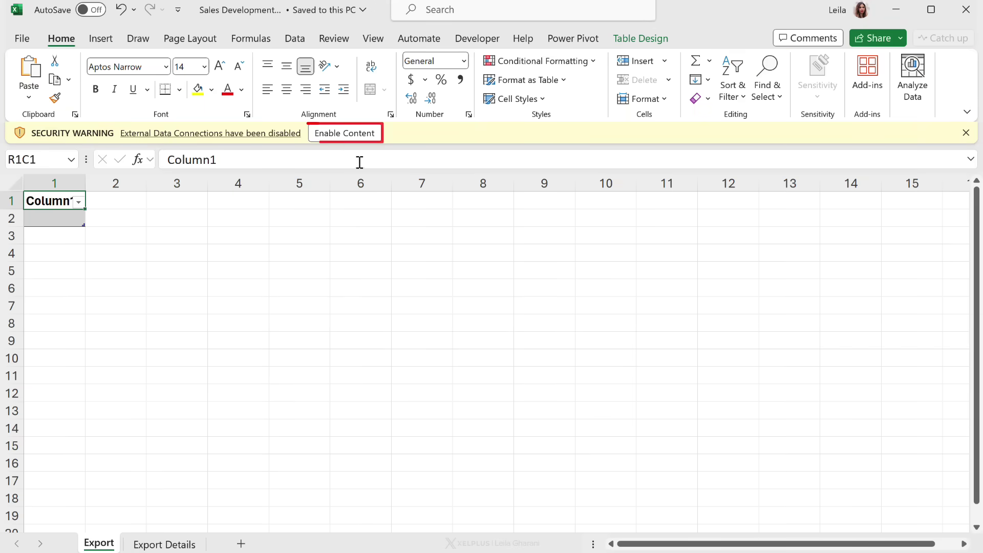
pyautogui.click(345, 135)
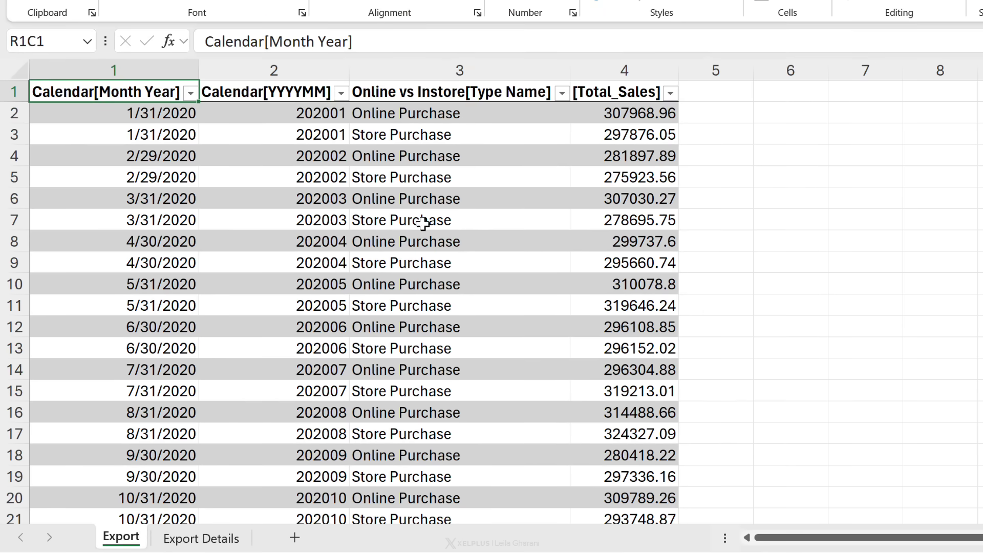
pyautogui.click(199, 539)
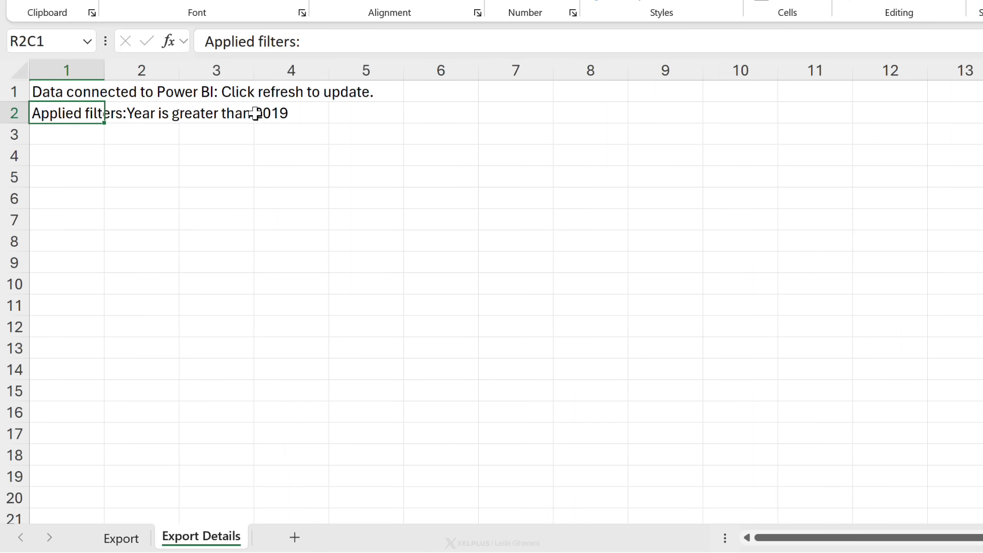
pyautogui.click(102, 131)
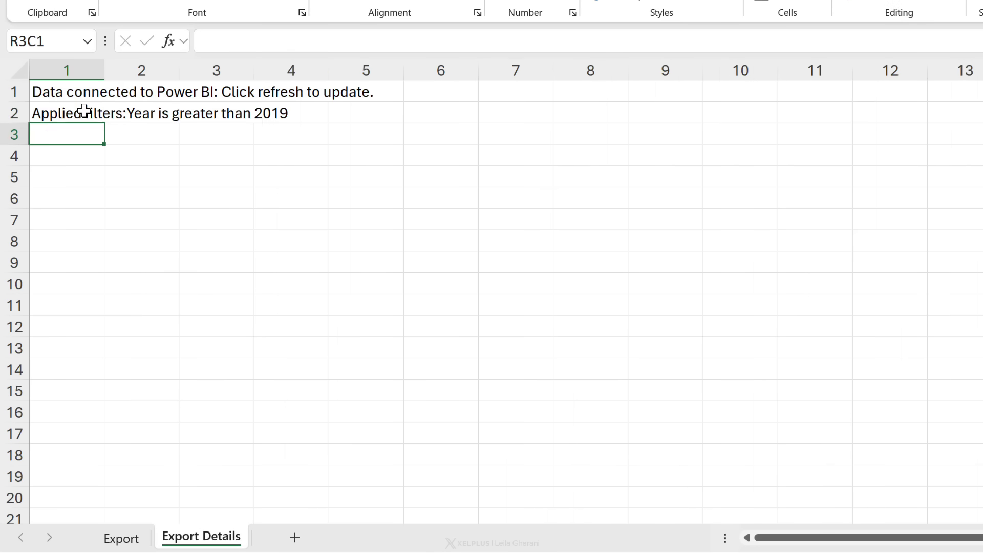
pyautogui.moveTo(81, 109); pyautogui.dragTo(79, 194)
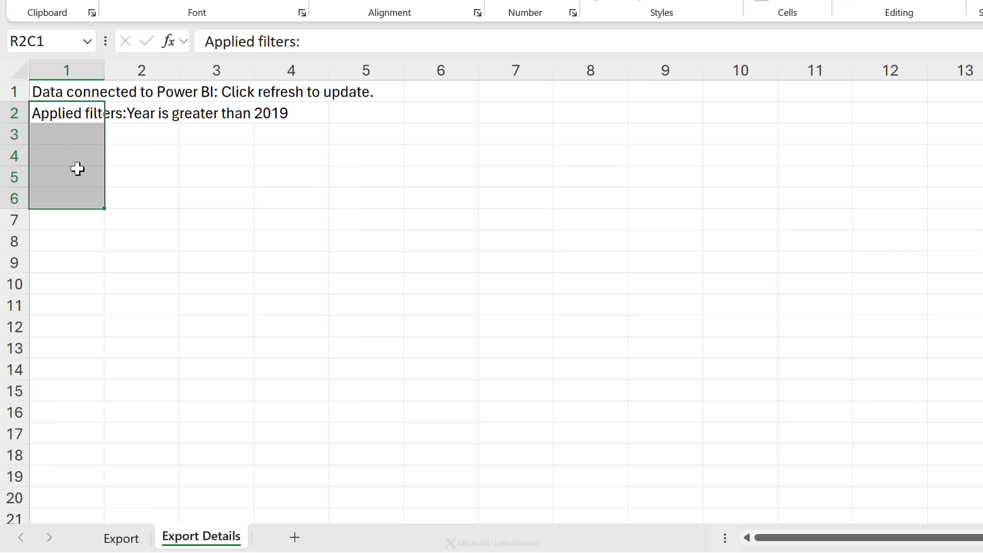
pyautogui.click(71, 109)
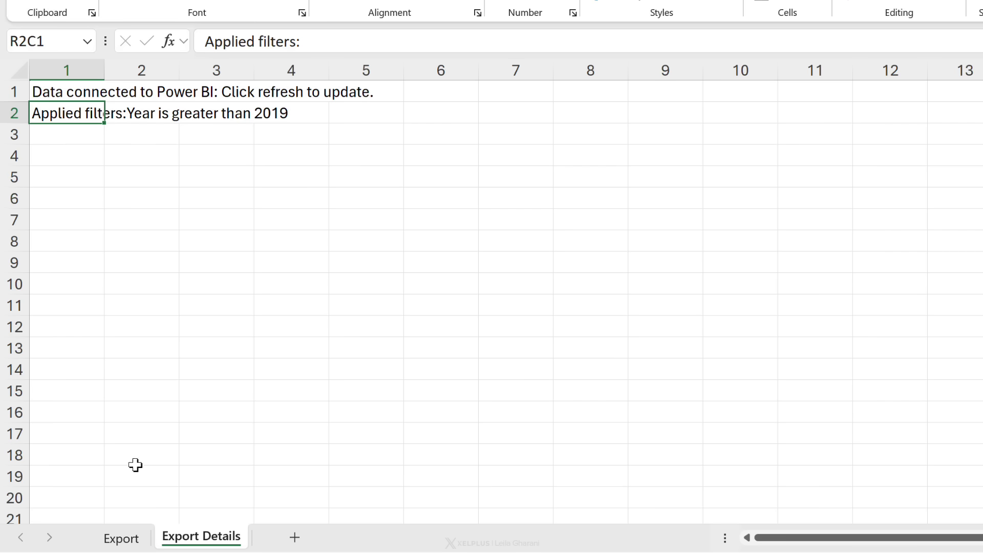
pyautogui.click(120, 536)
# Give the Total_Sales column Accounting format and set the Export table style to None
pyautogui.click(435, 219)
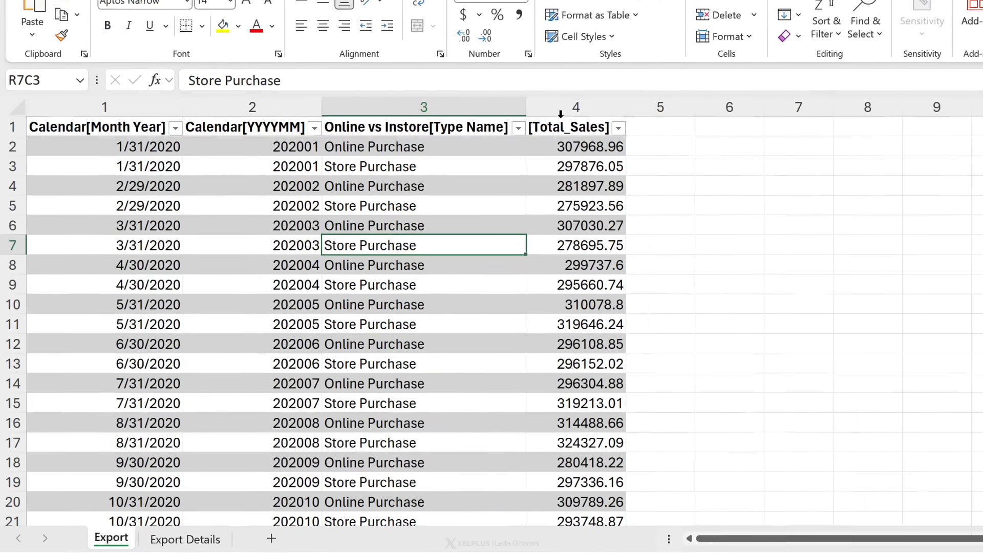
pyautogui.click(561, 113)
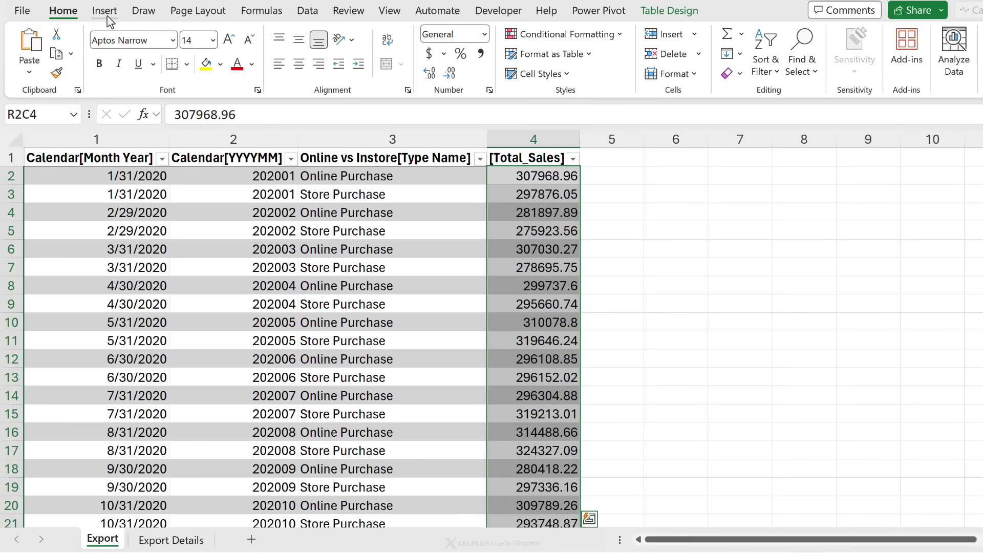
pyautogui.click(429, 53)
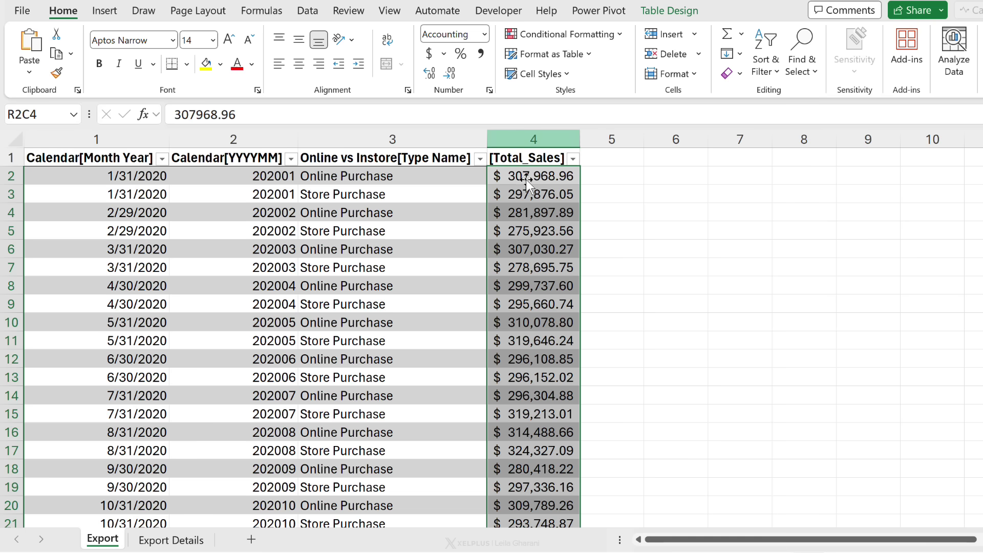
pyautogui.click(669, 10)
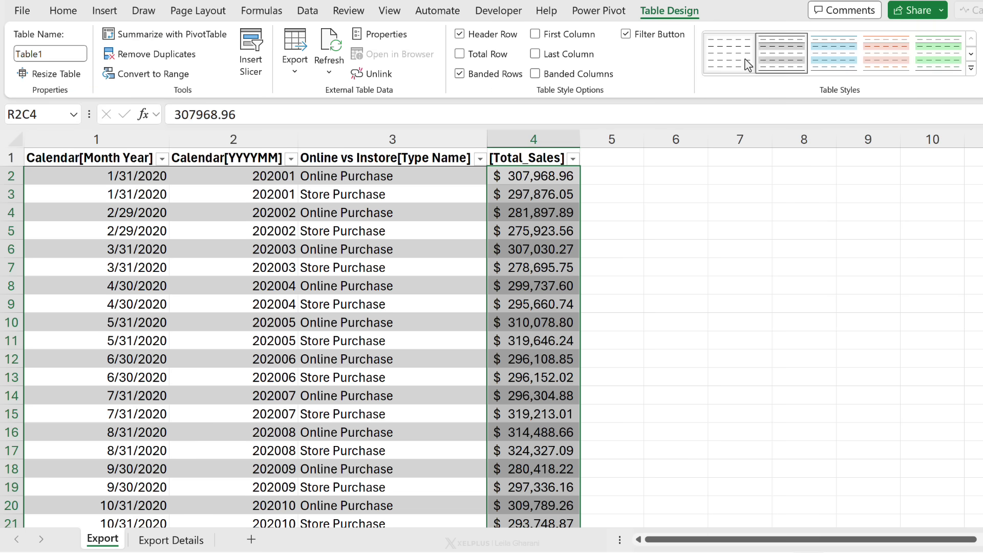
pyautogui.click(735, 71)
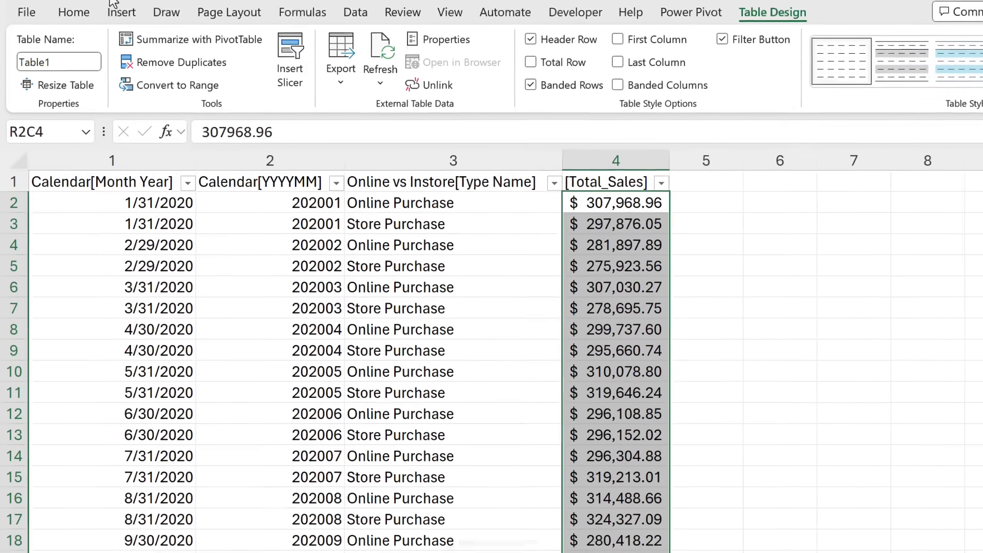
# Apply a green-white colour scale to Total_Sales, then check the last entry in row 89
pyautogui.click(71, 12)
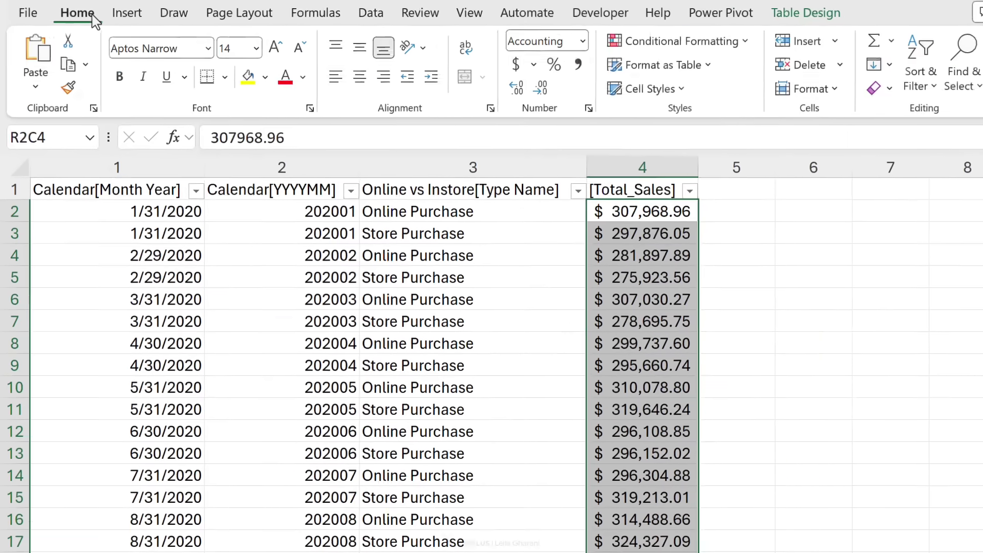
pyautogui.click(701, 46)
pyautogui.moveTo(717, 203)
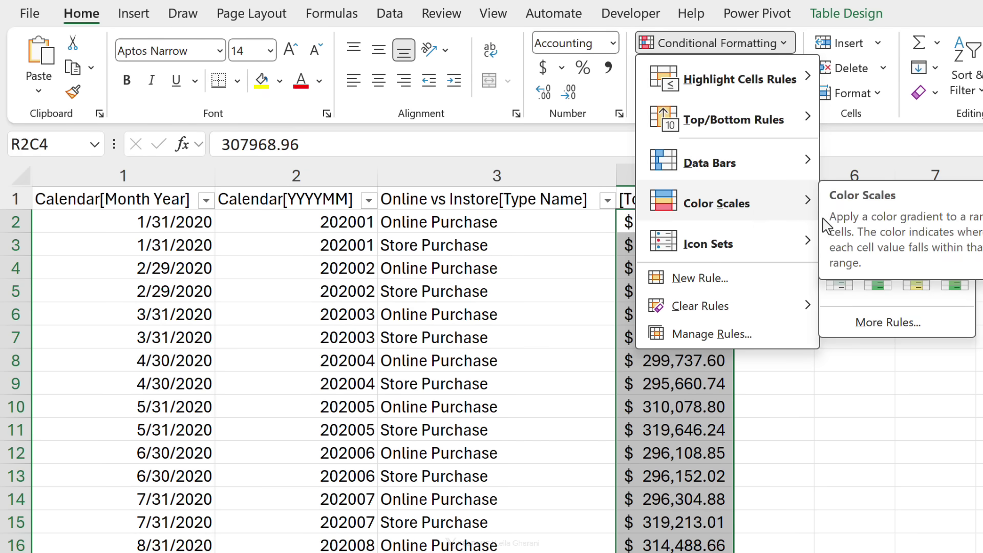
pyautogui.click(851, 296)
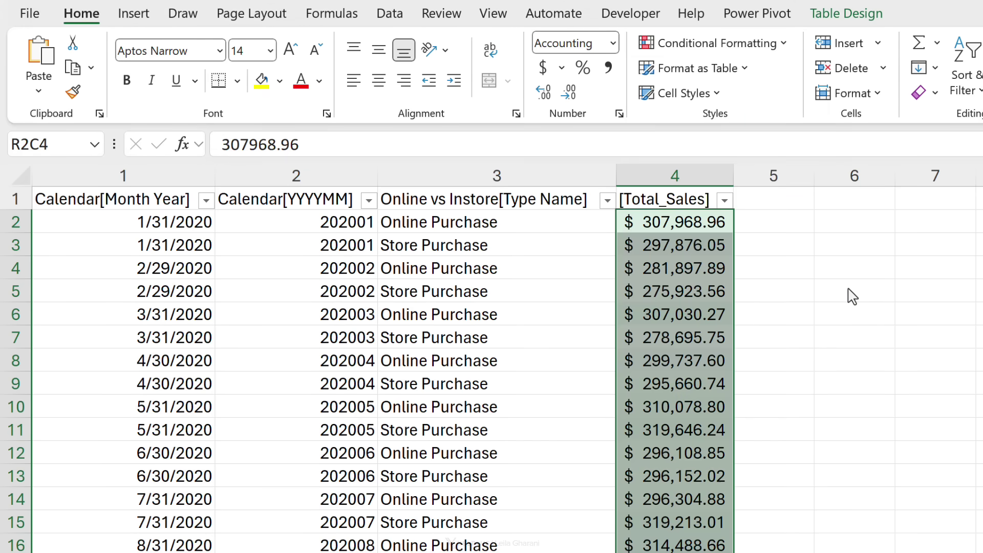
pyautogui.click(718, 313)
pyautogui.scroll(-6, 696, 334)
pyautogui.scroll(-12, 696, 333)
pyautogui.scroll(-9, 686, 314)
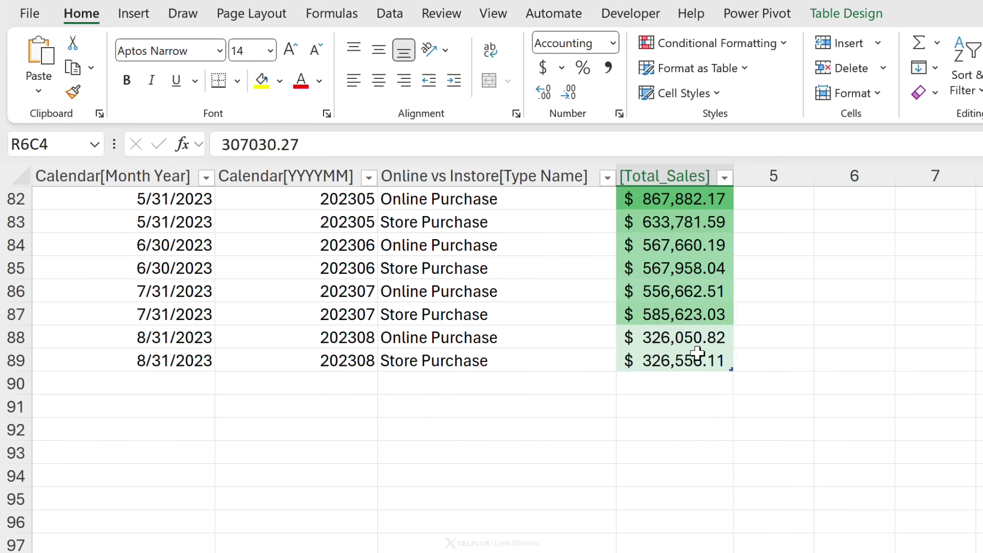
pyautogui.click(677, 362)
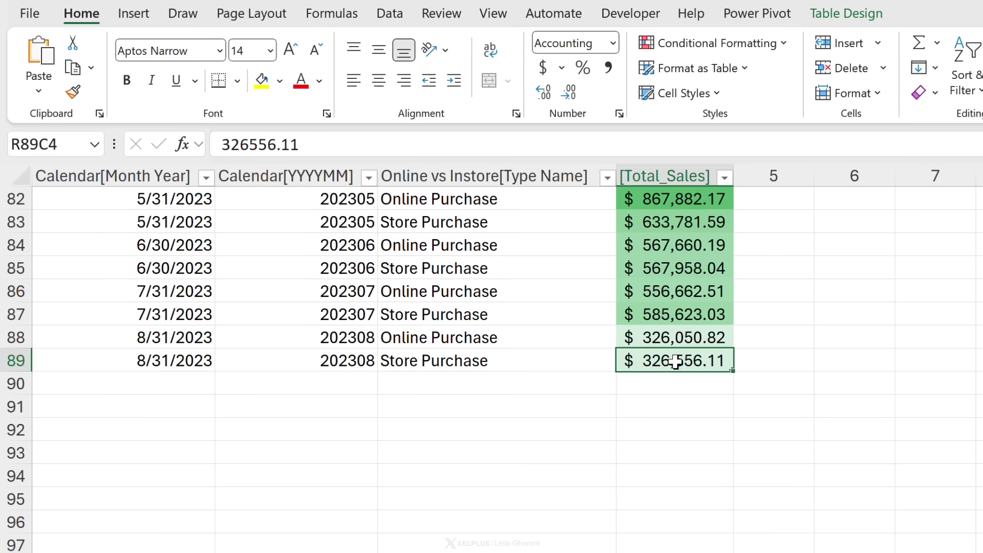
pyautogui.click(143, 361)
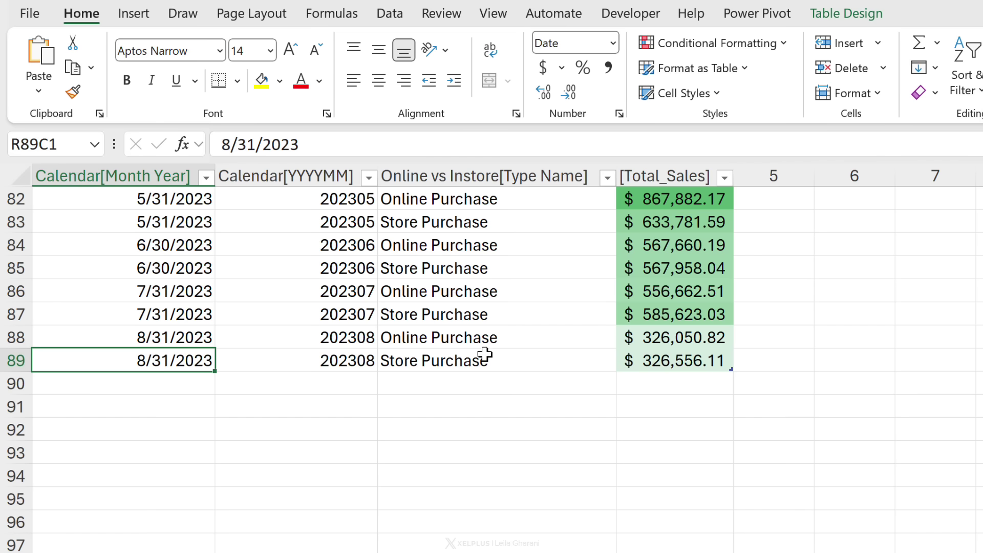
# Refresh the exported table from Power BI so September 2023 rows extend it to row 91
pyautogui.click(512, 359)
pyautogui.rightClick(510, 360)
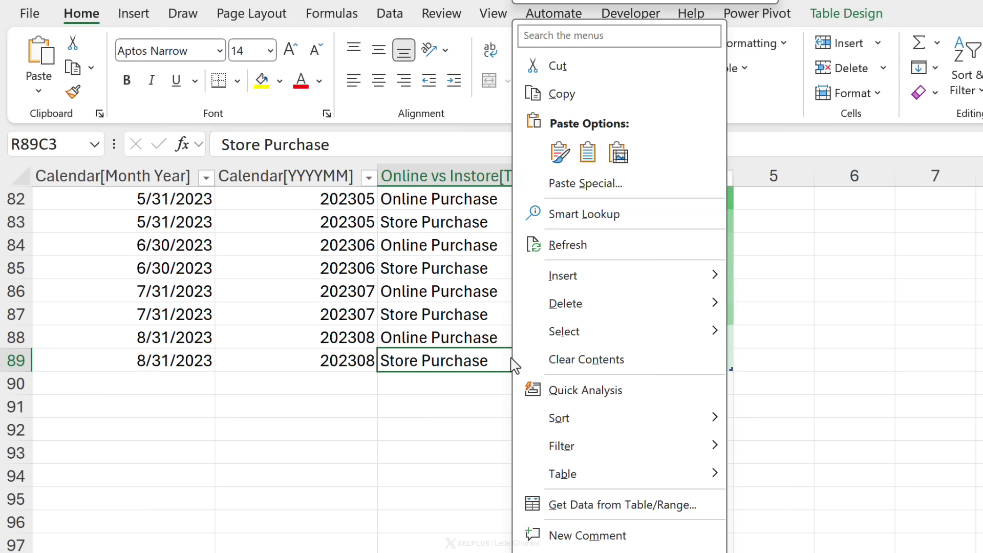
pyautogui.click(564, 245)
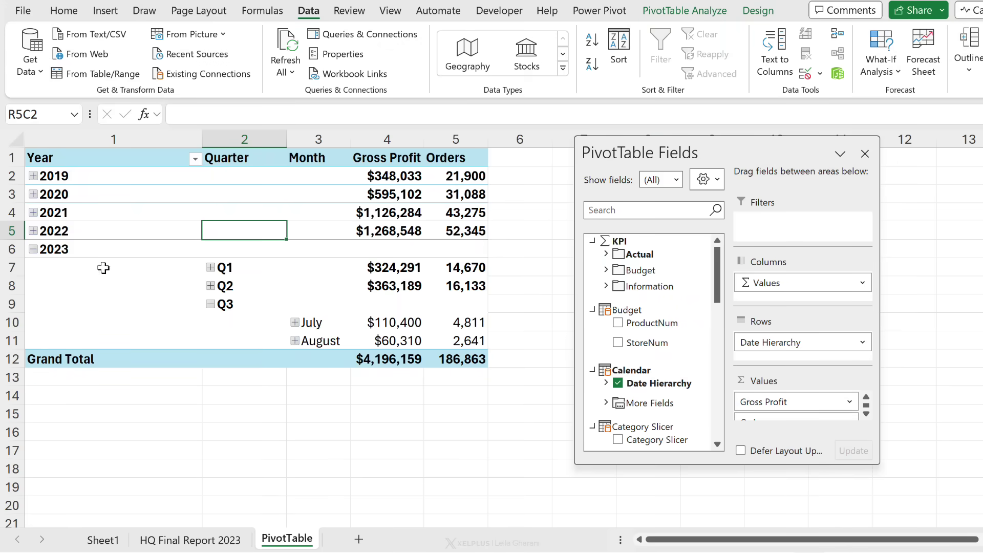
# Run Refresh All on the HQ Final Report 2023 sheet, then return to the PivotTable sheet
pyautogui.click(204, 540)
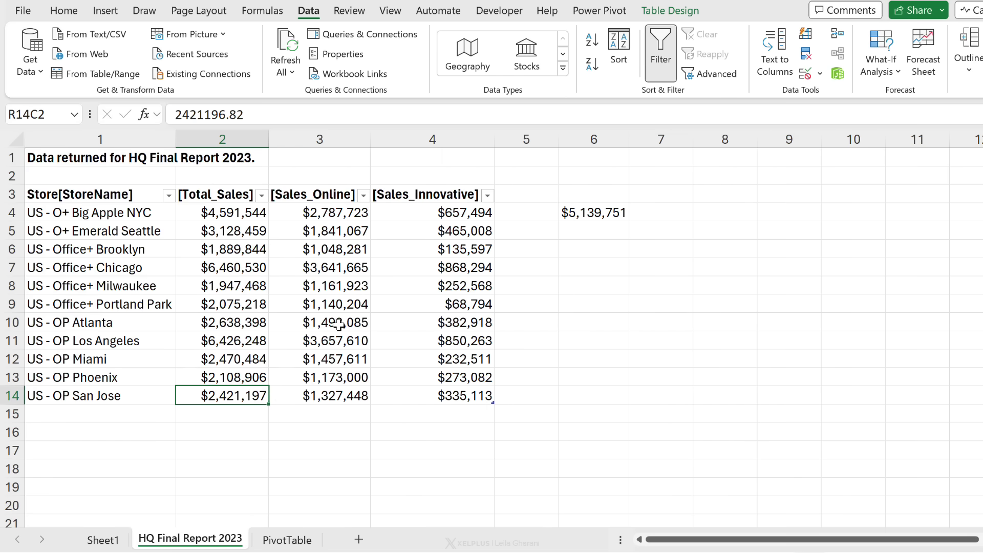
pyautogui.click(285, 52)
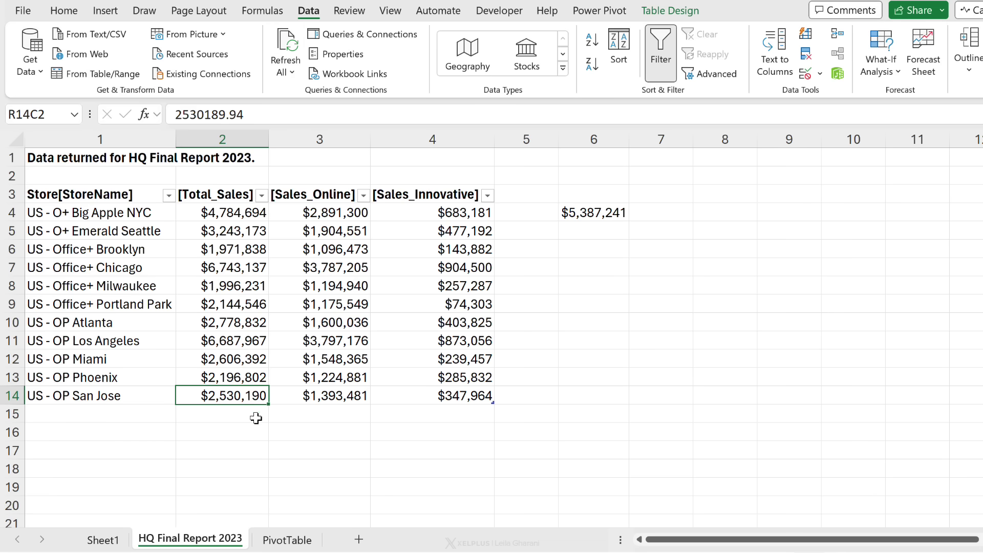
pyautogui.click(277, 540)
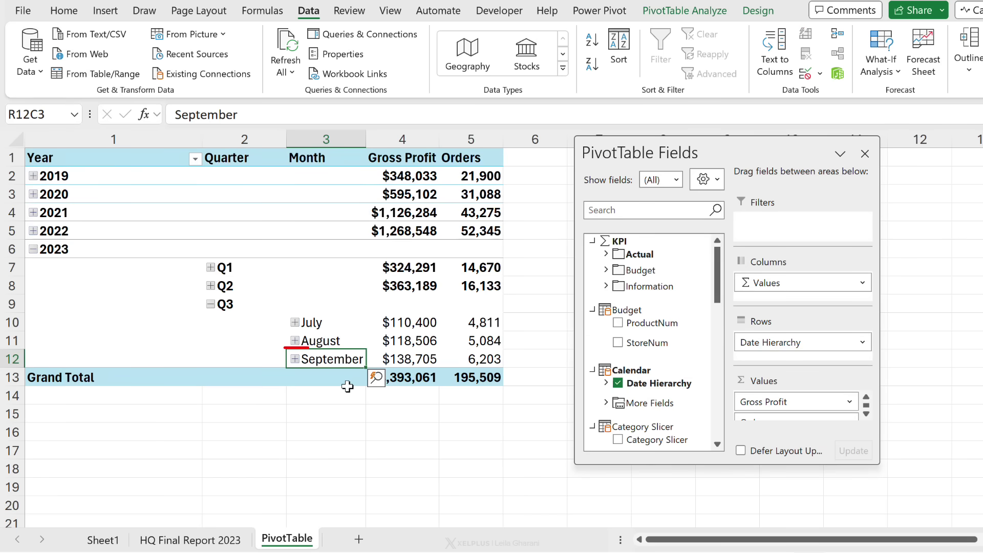